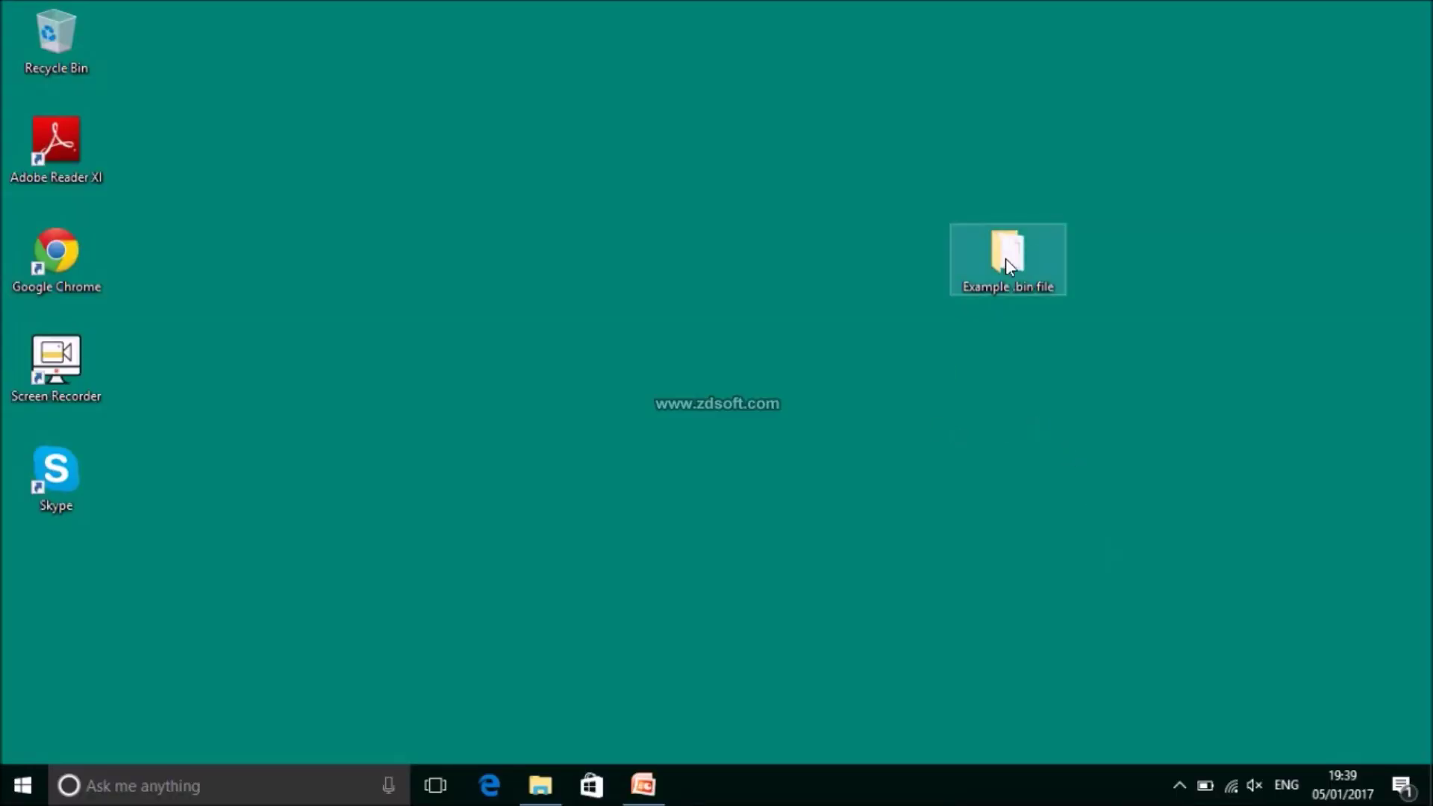
Inspect the Office 2007 .bin file's properties, confirming a 550 MB BIN file with no assigned program
double_click(1006, 259)
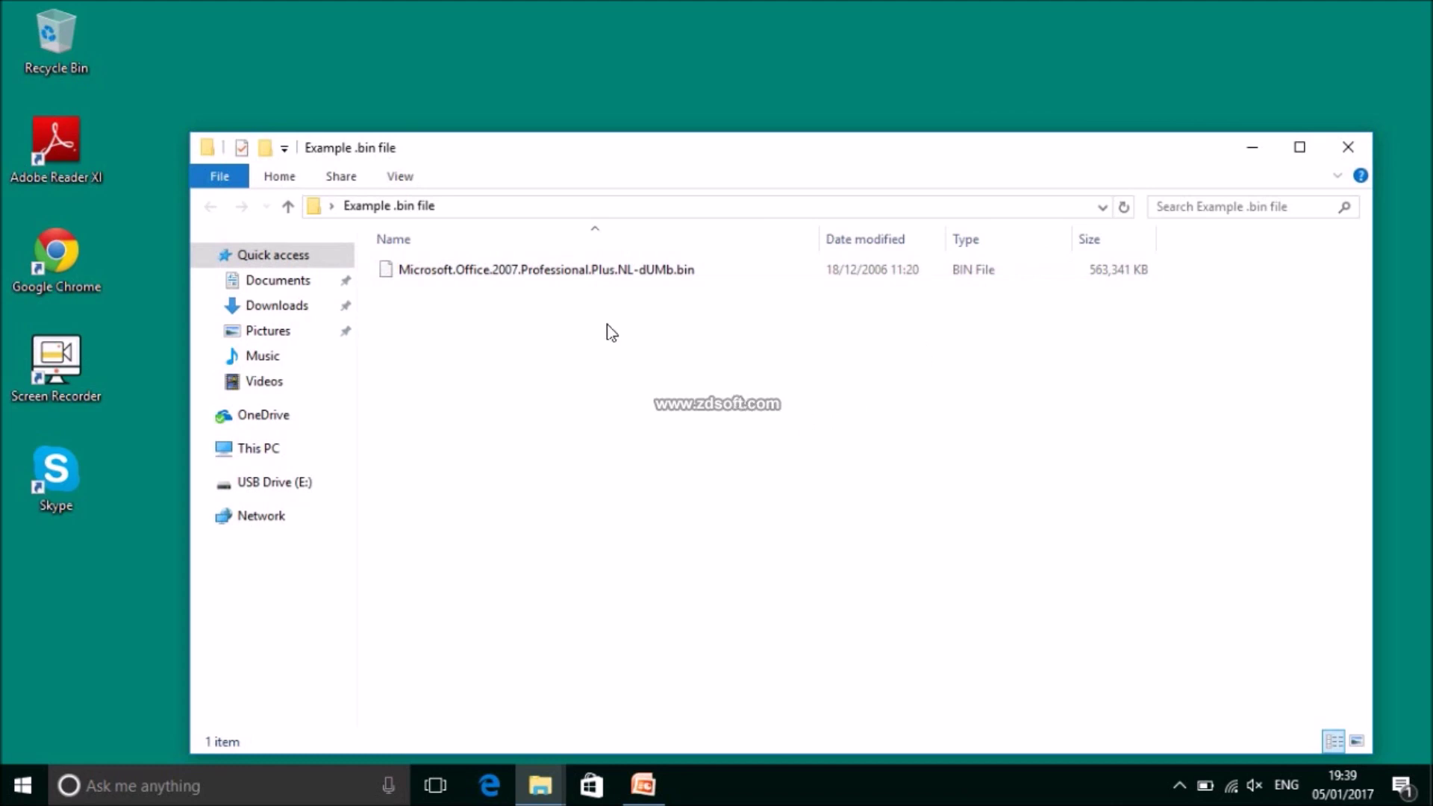
click(585, 276)
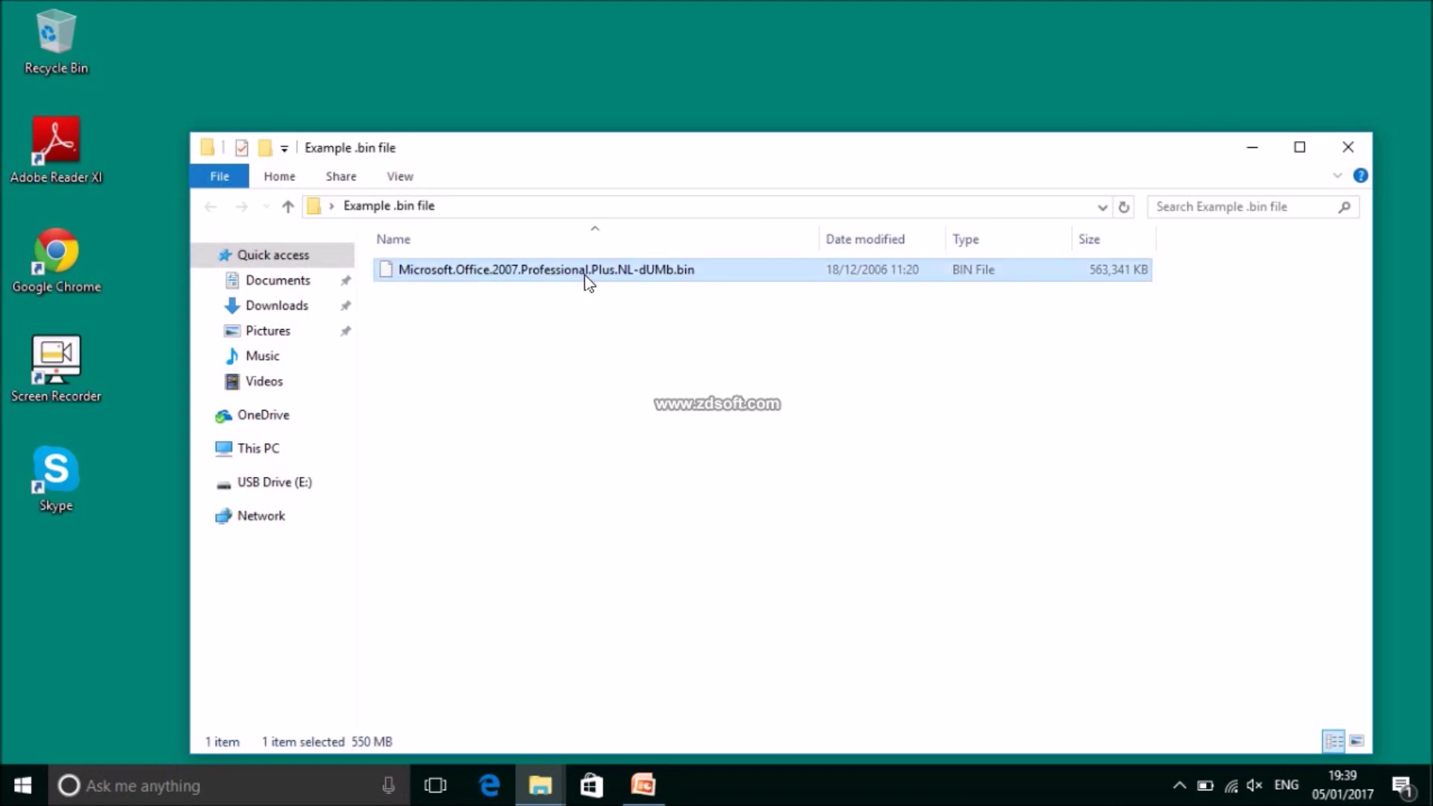
right_click(585, 275)
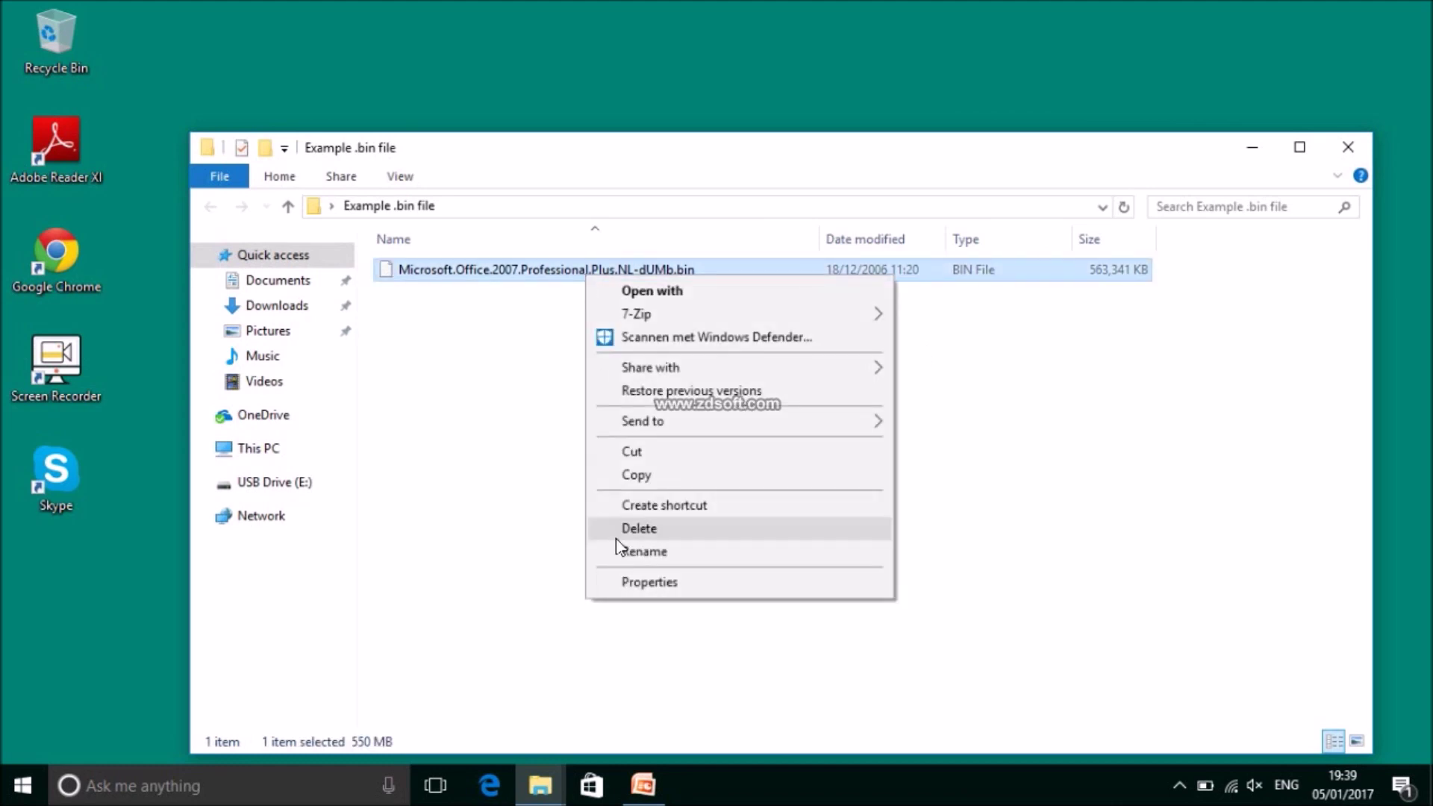
click(627, 580)
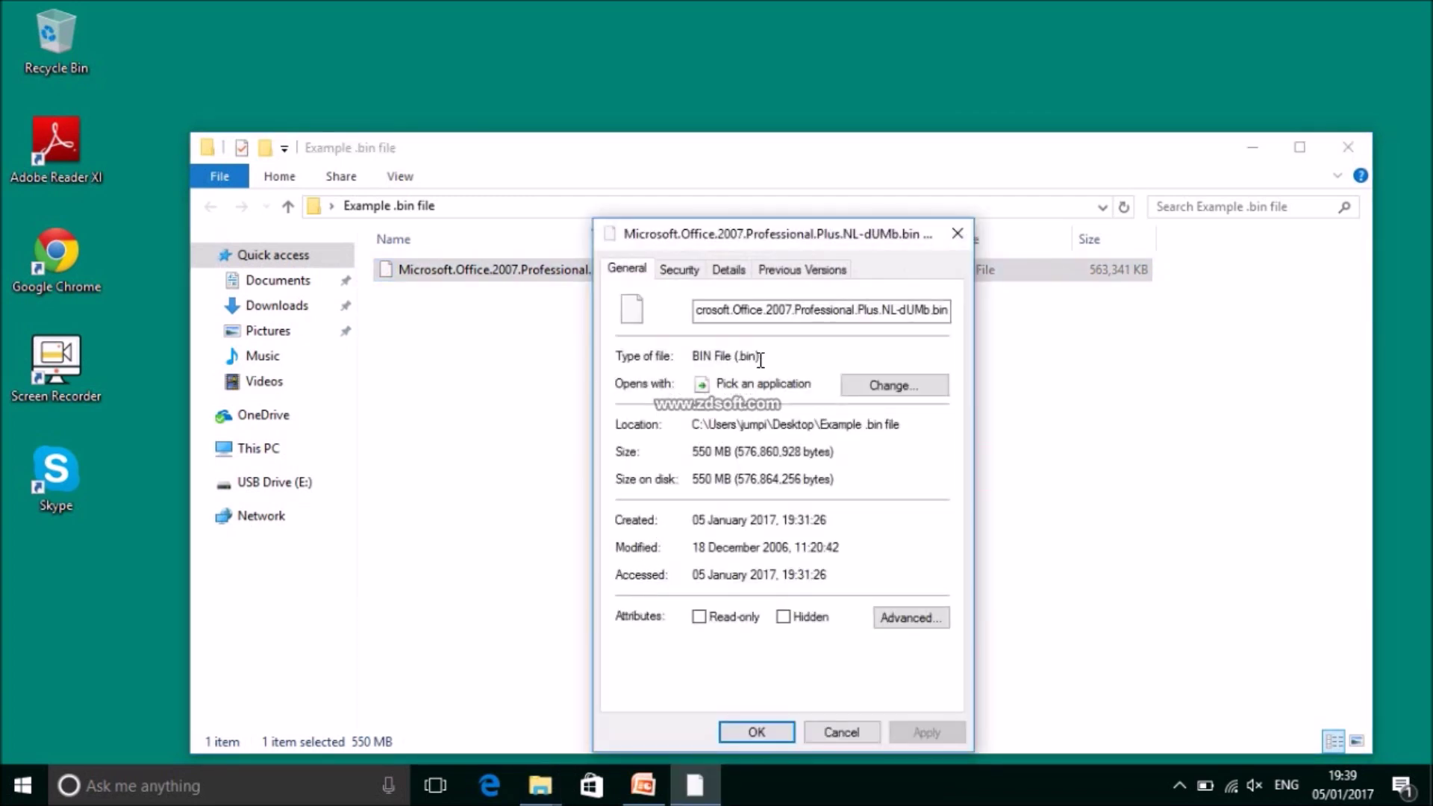
drag(762, 356, 690, 357)
click(821, 732)
click(569, 303)
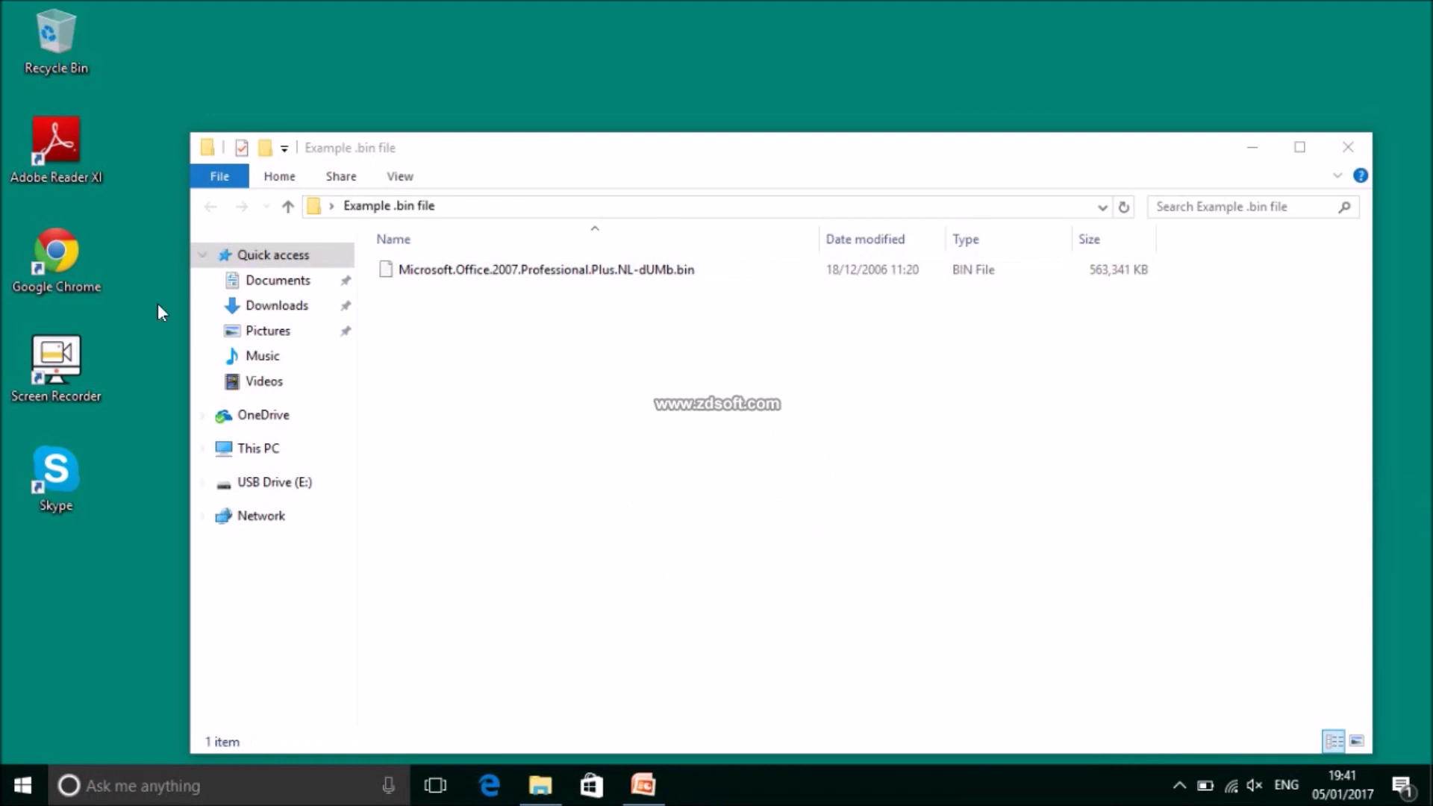
double_click(43, 263)
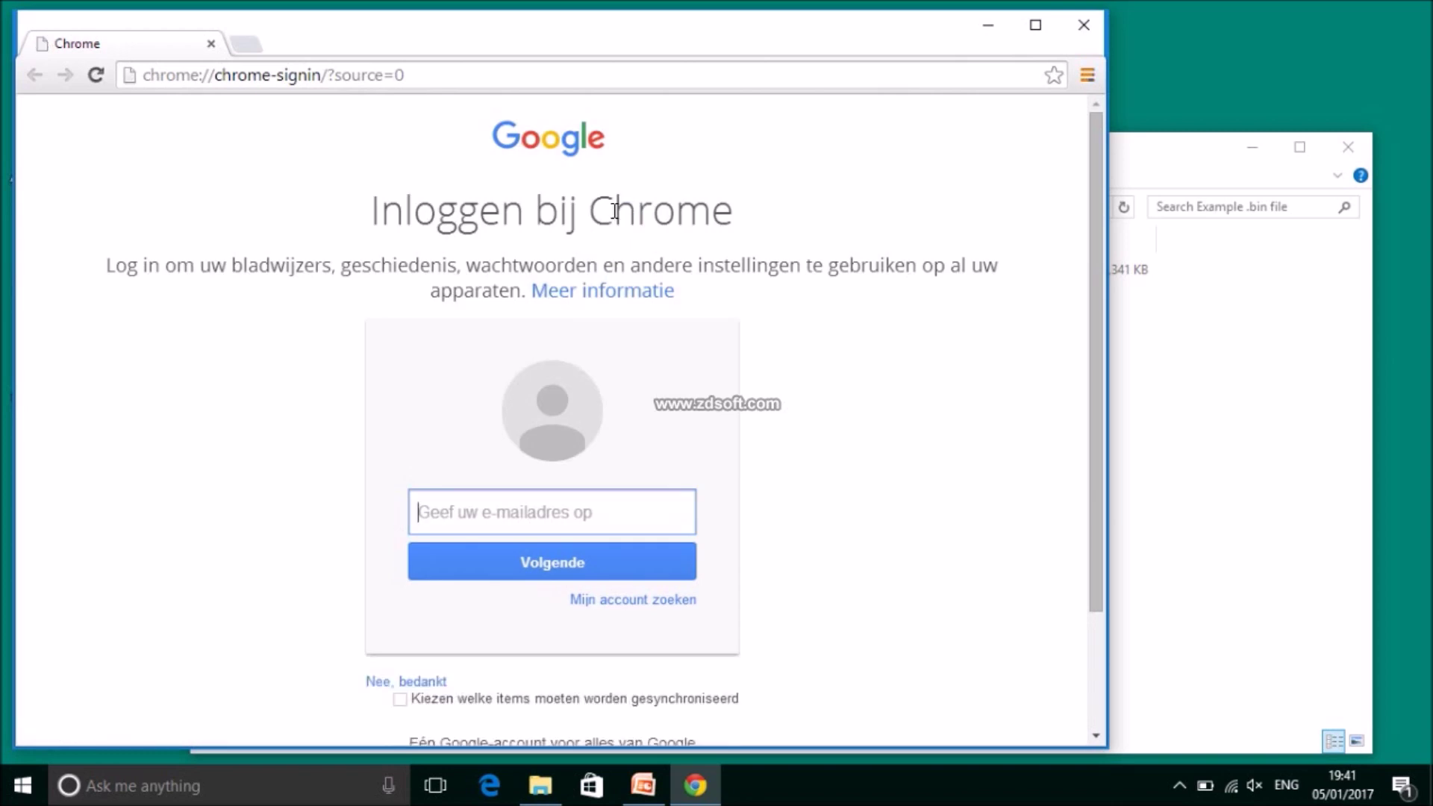
key(super+Up)
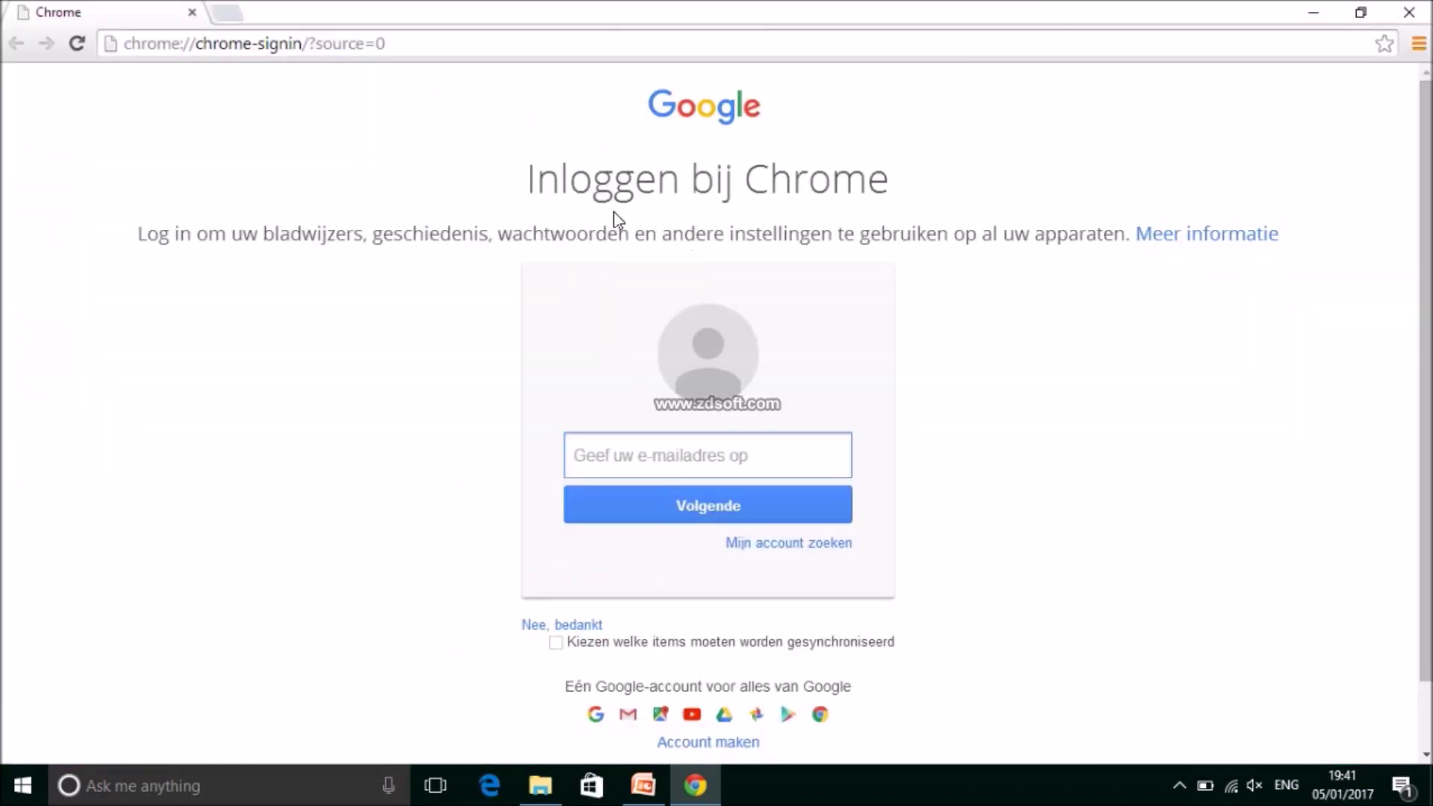
key(ctrl+l)
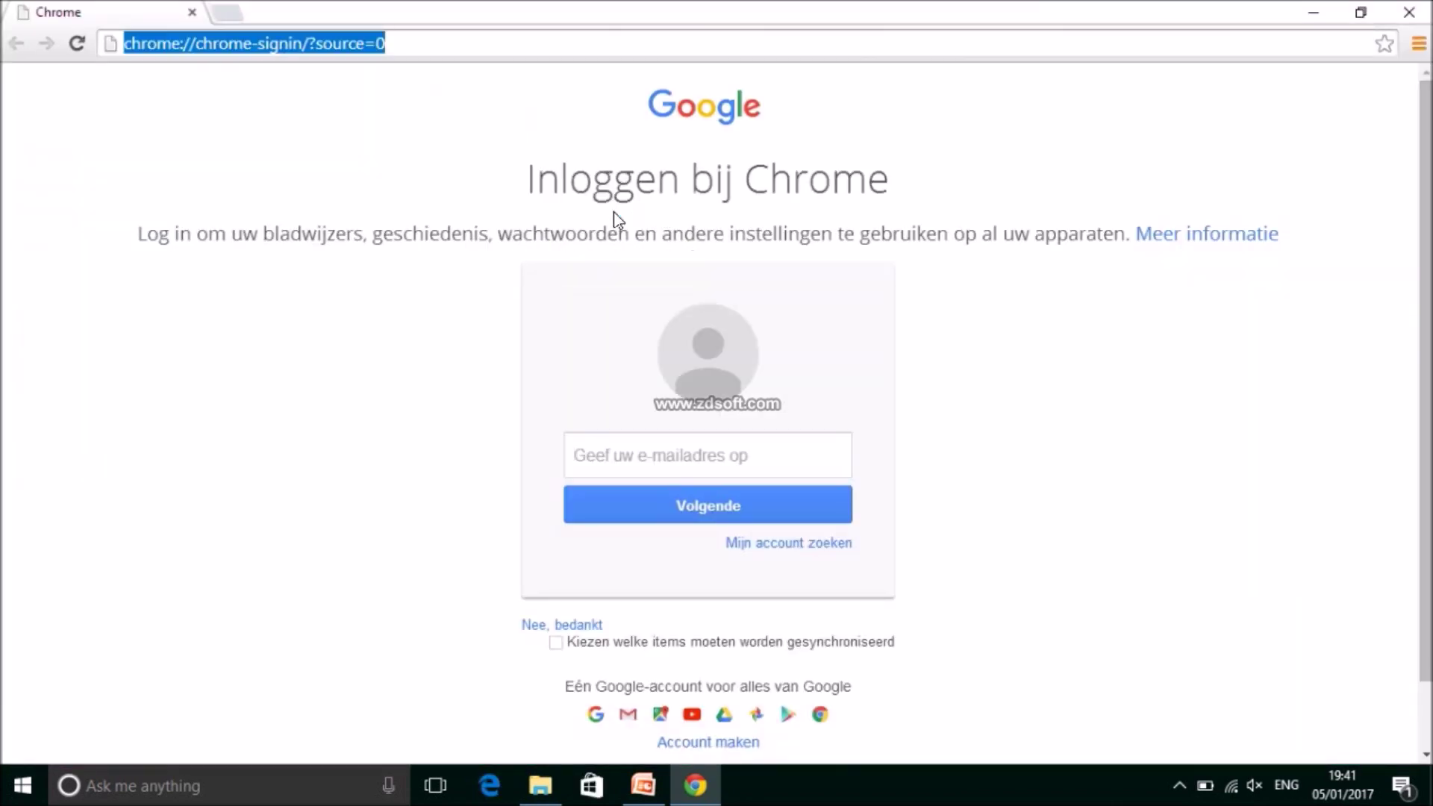
text(www.w)
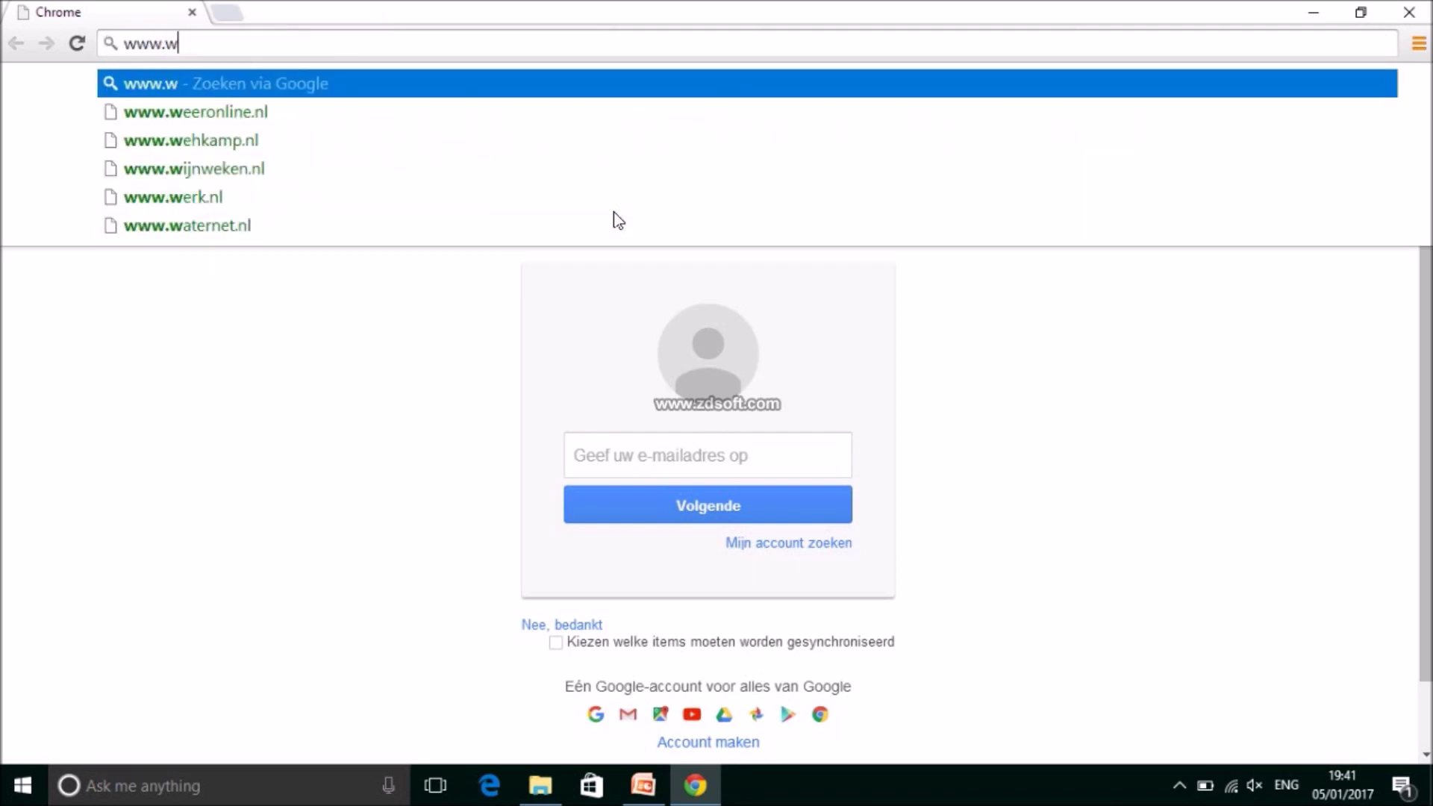
text(ino)
key(BackSpace)
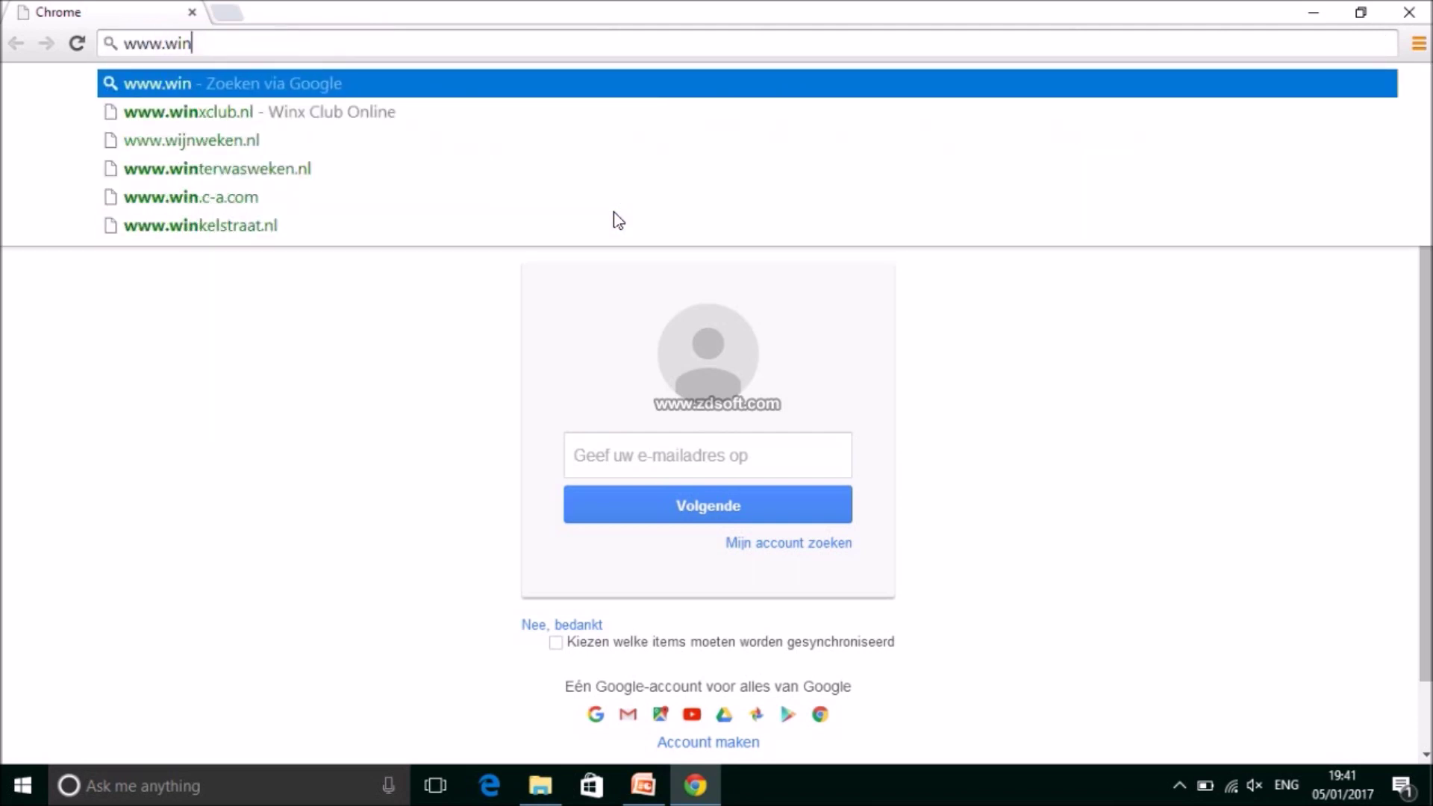
text(iso.com)
key(Return)
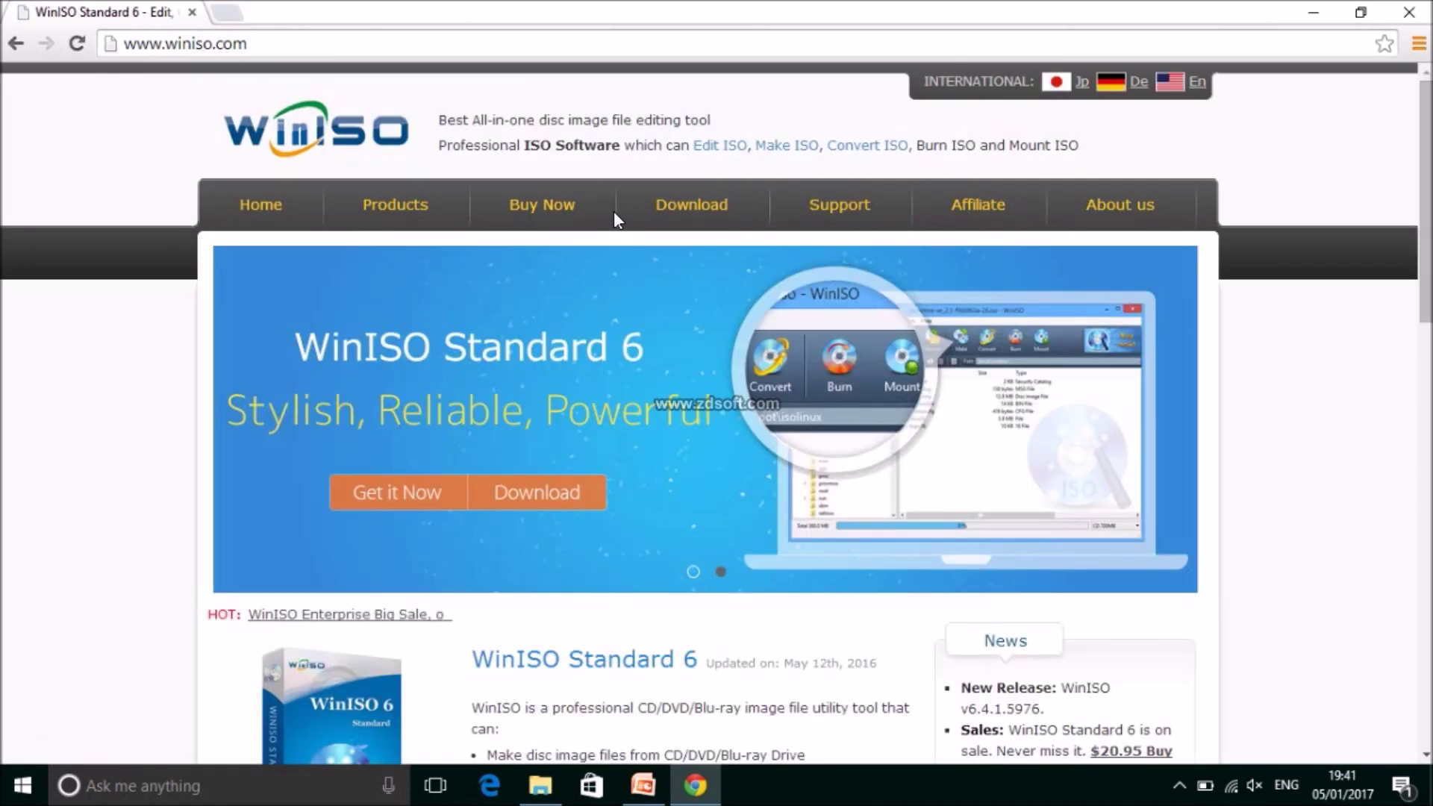
click(679, 201)
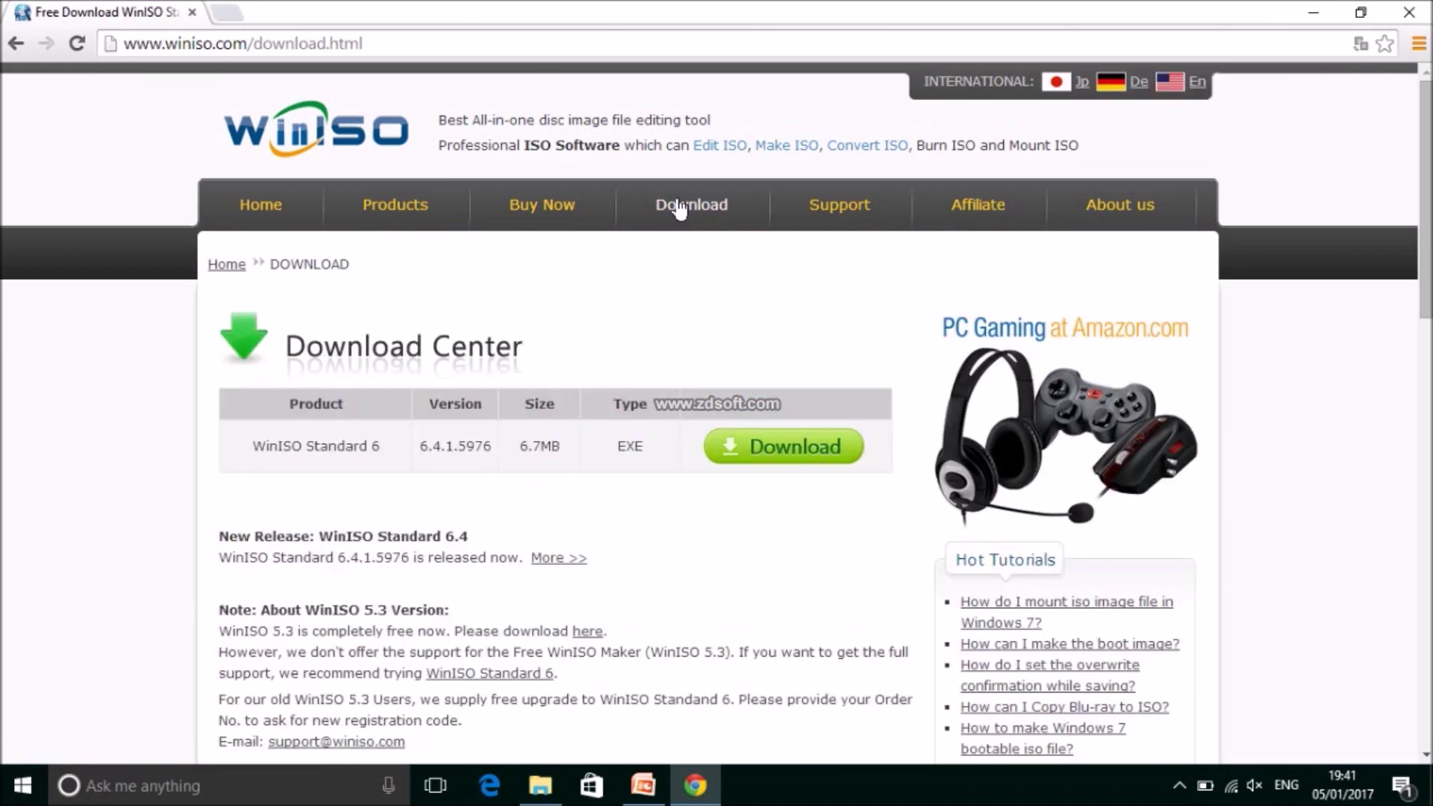
click(744, 451)
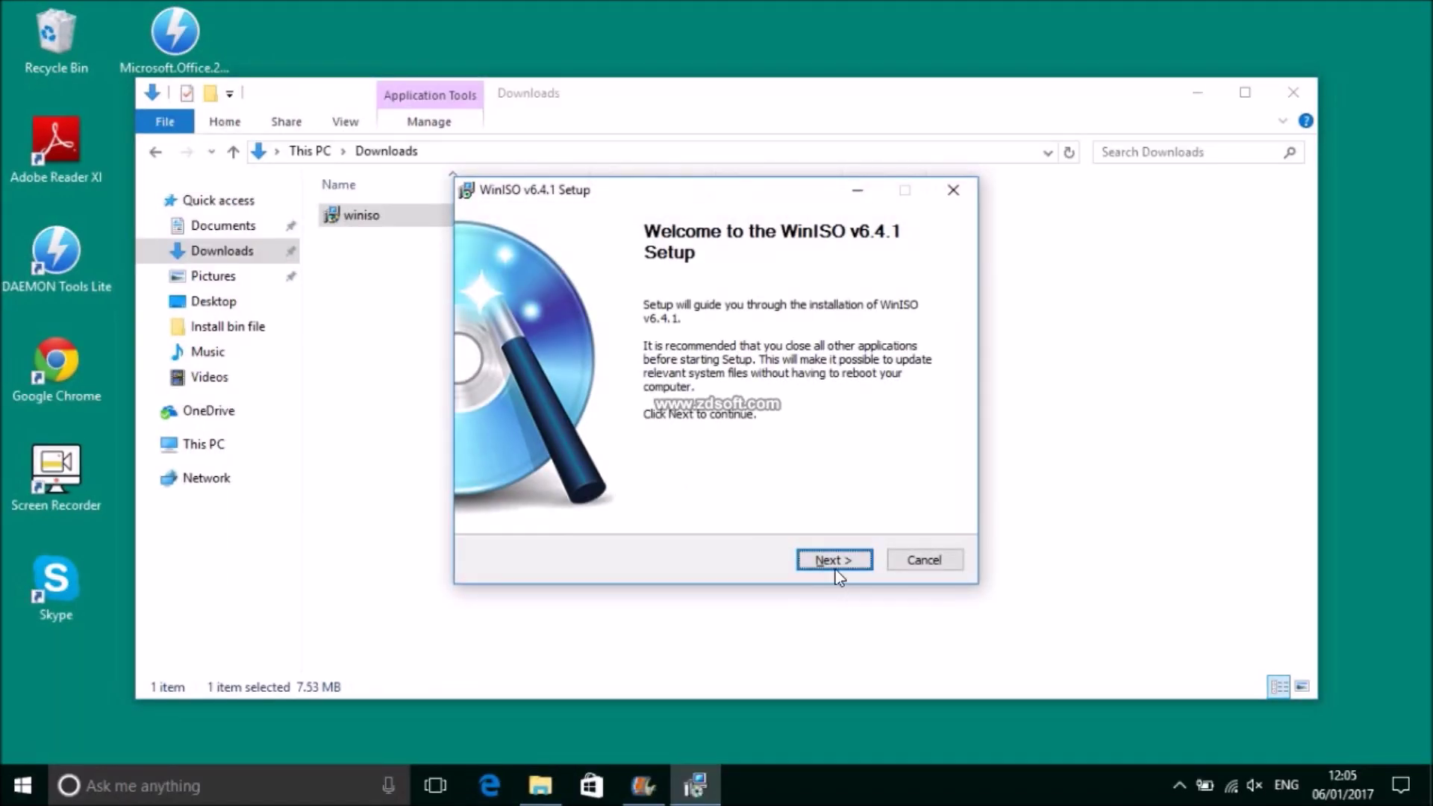
Install WinISO v6.4.1 to the default folder without Registry Optimizer, then launch it and skip registration
click(835, 569)
click(835, 569)
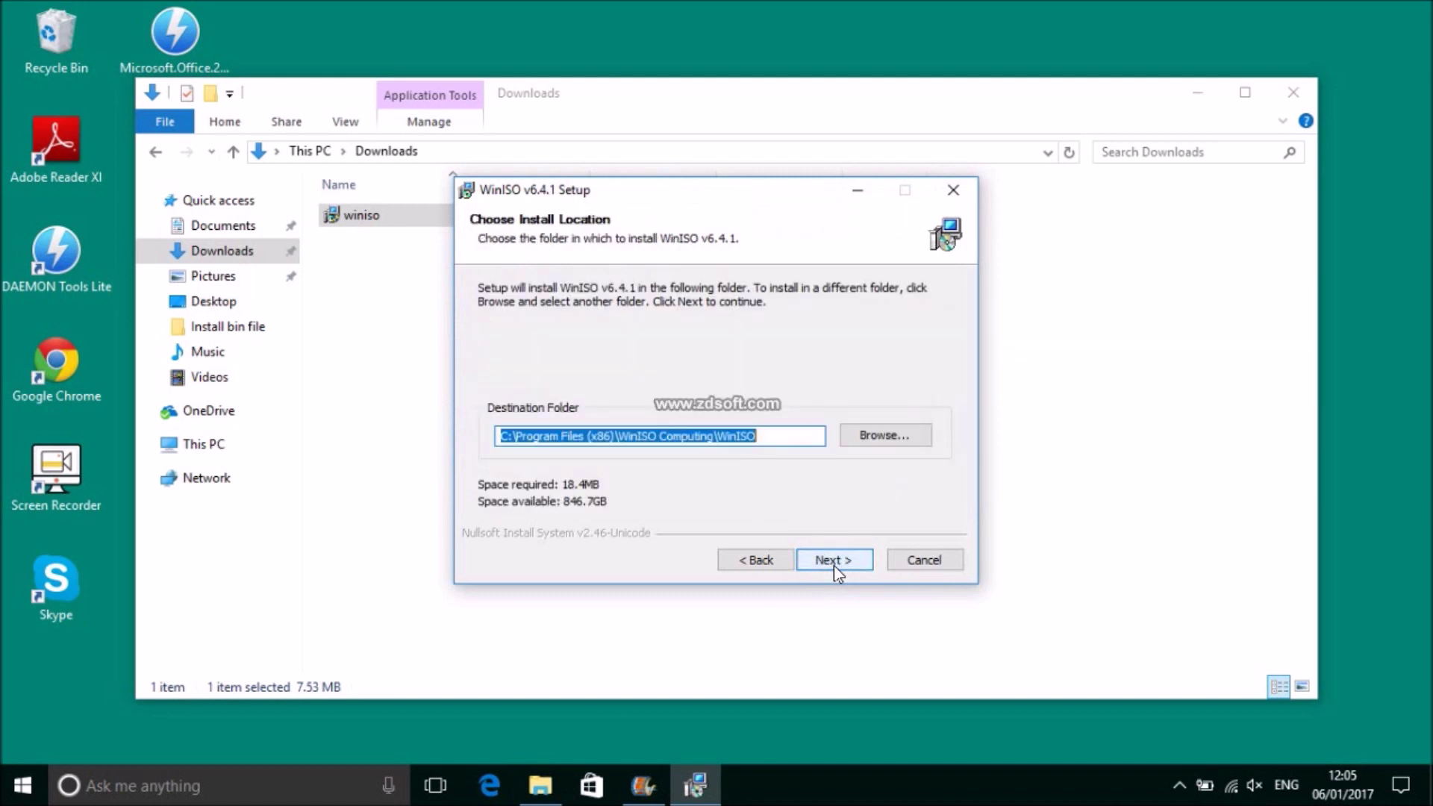
click(834, 566)
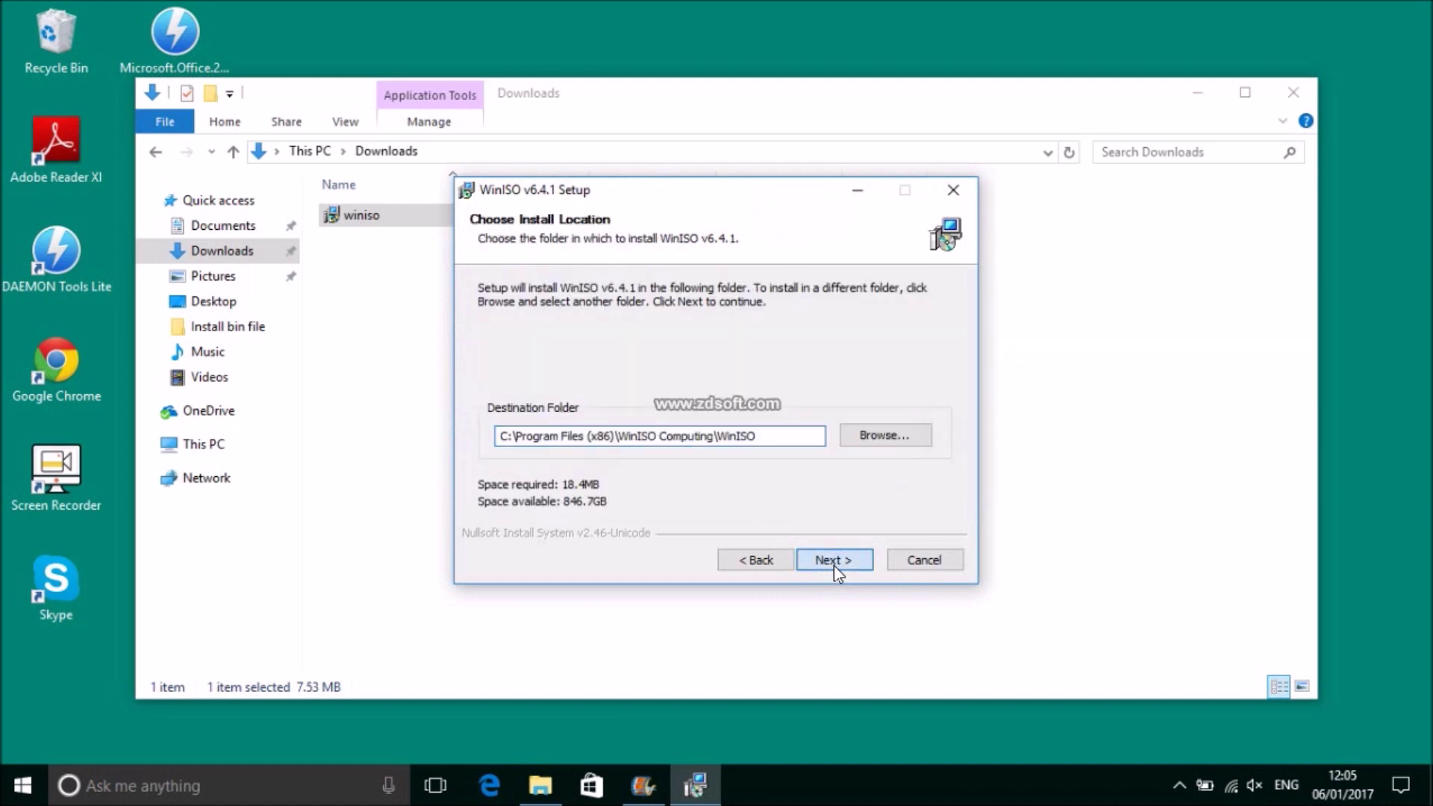
click(835, 566)
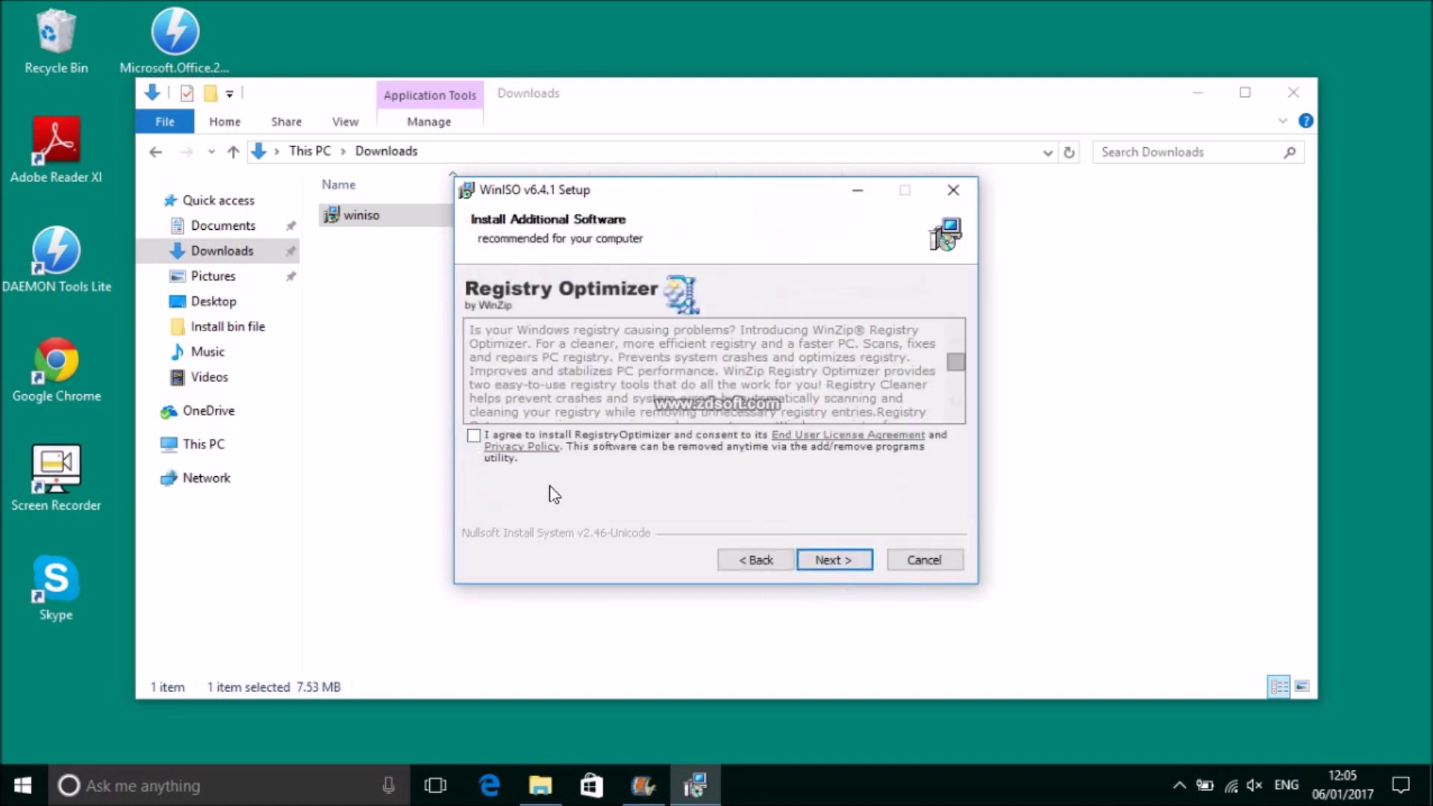
click(843, 562)
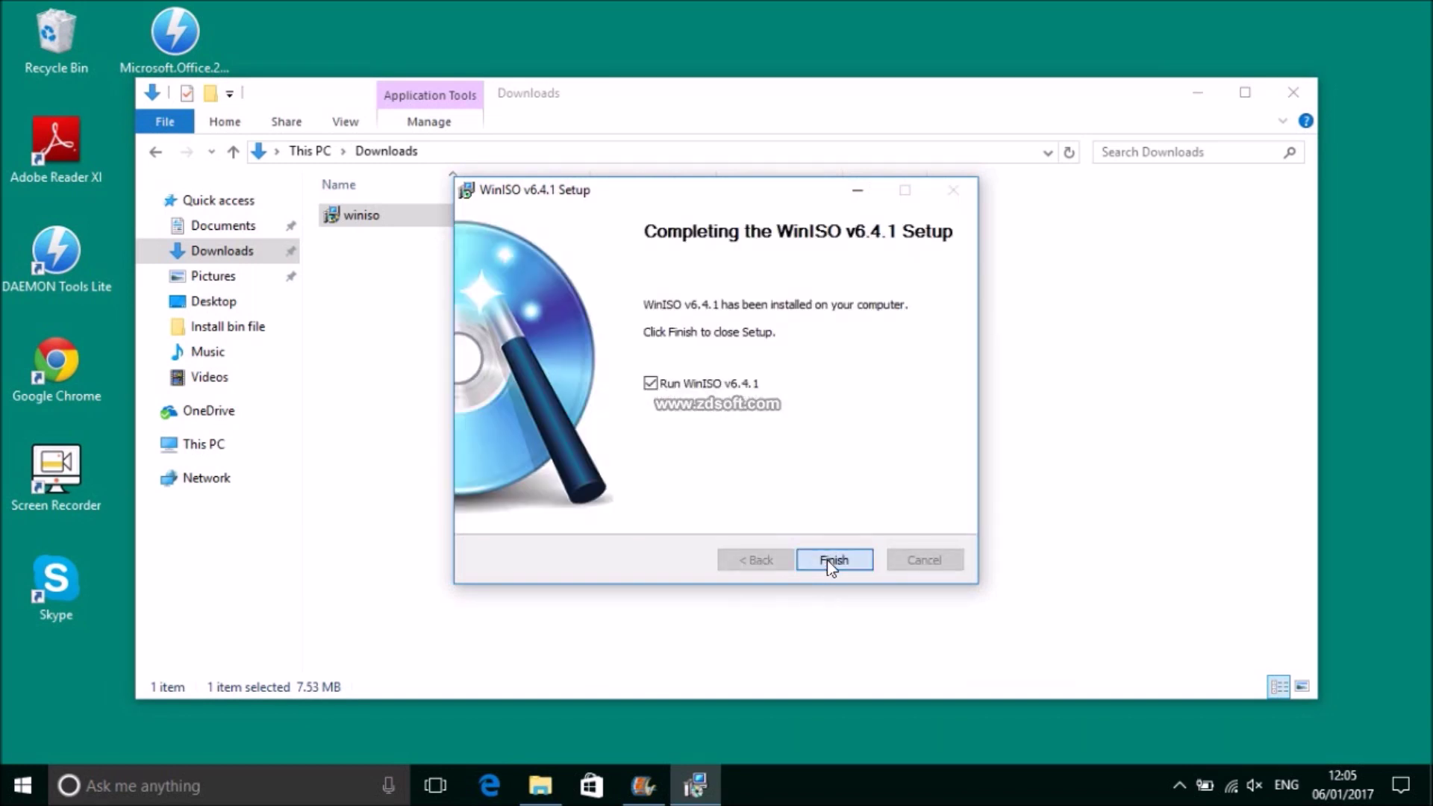
click(827, 560)
click(886, 526)
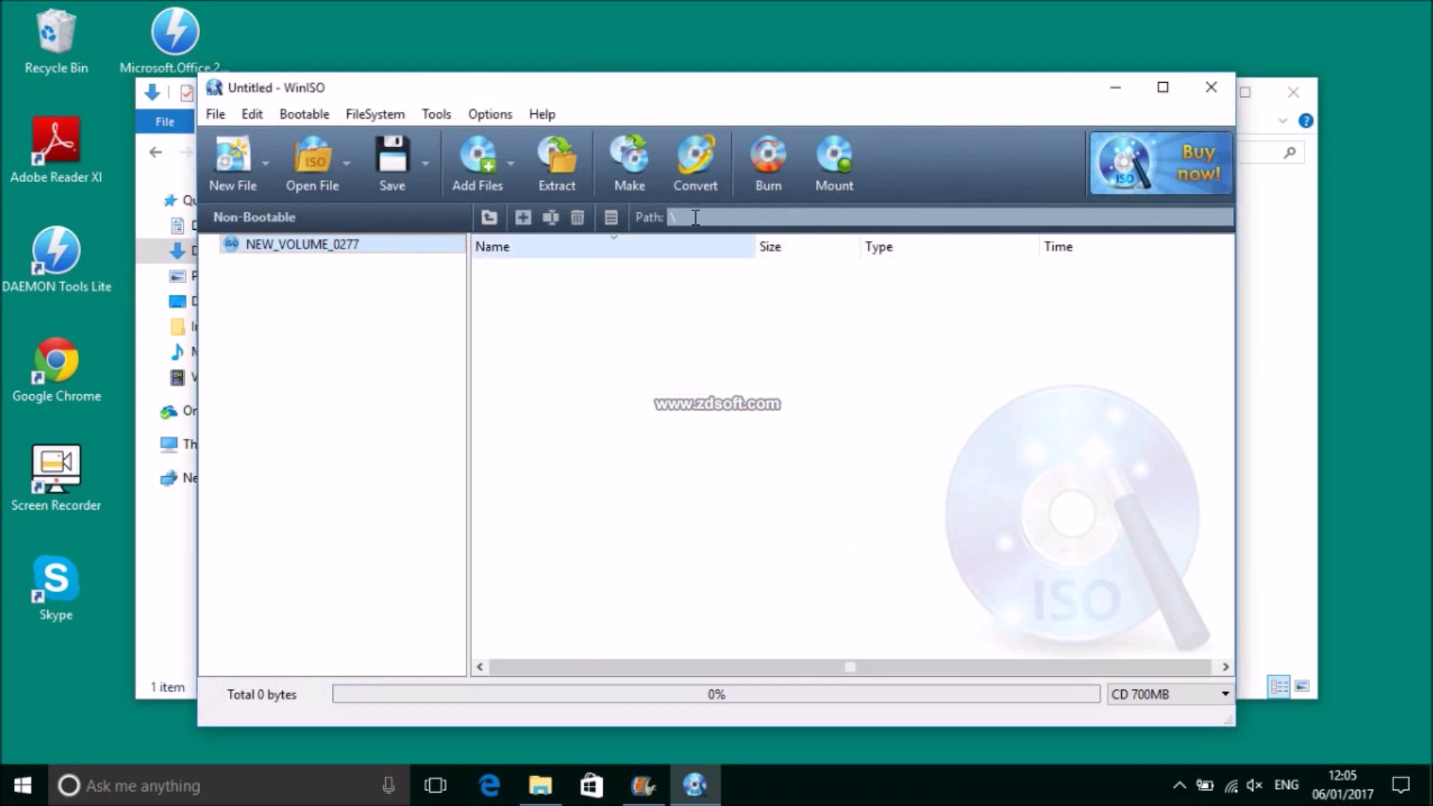
In WinISO's Convert tool, pick the Office 2007 .bin file as the source image
click(691, 158)
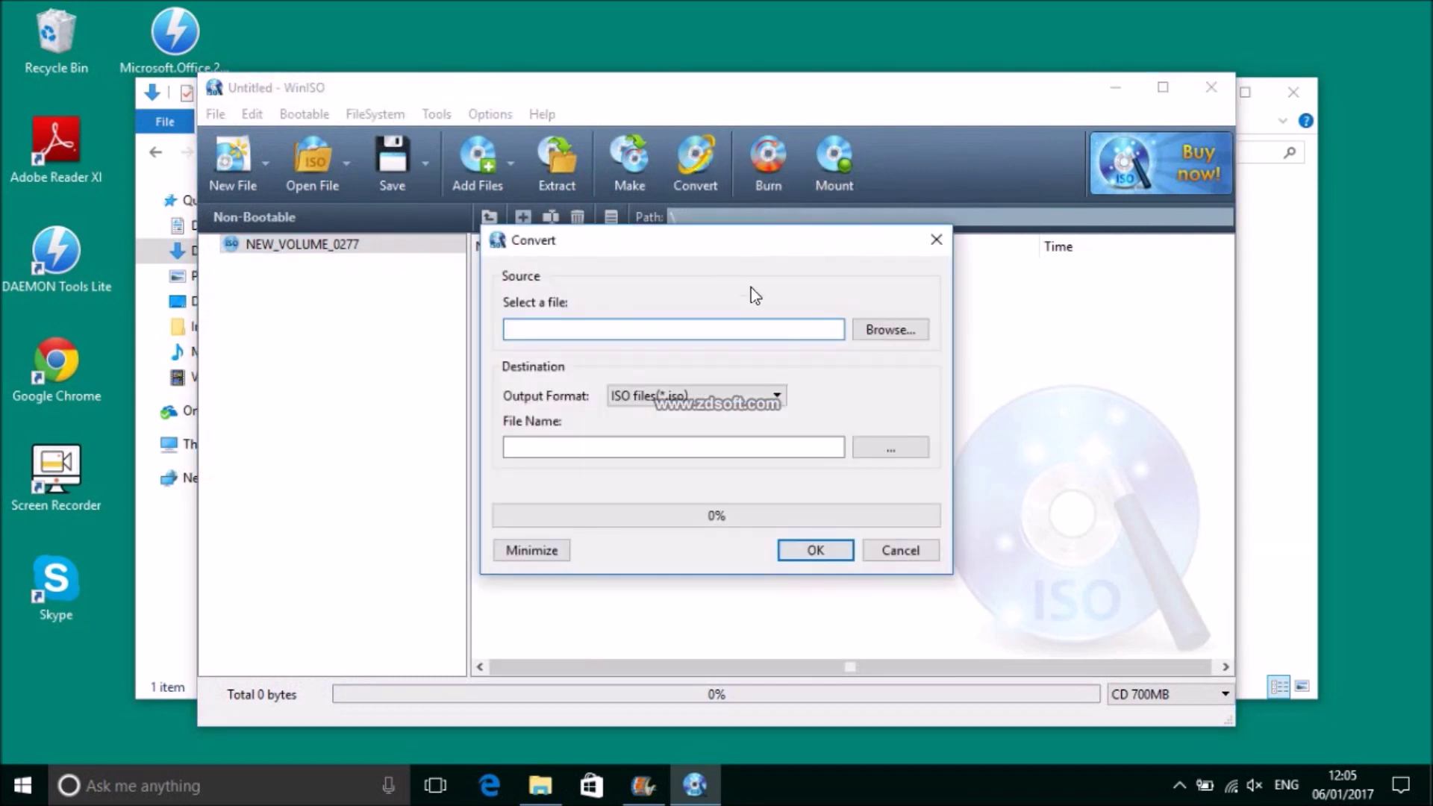
click(876, 319)
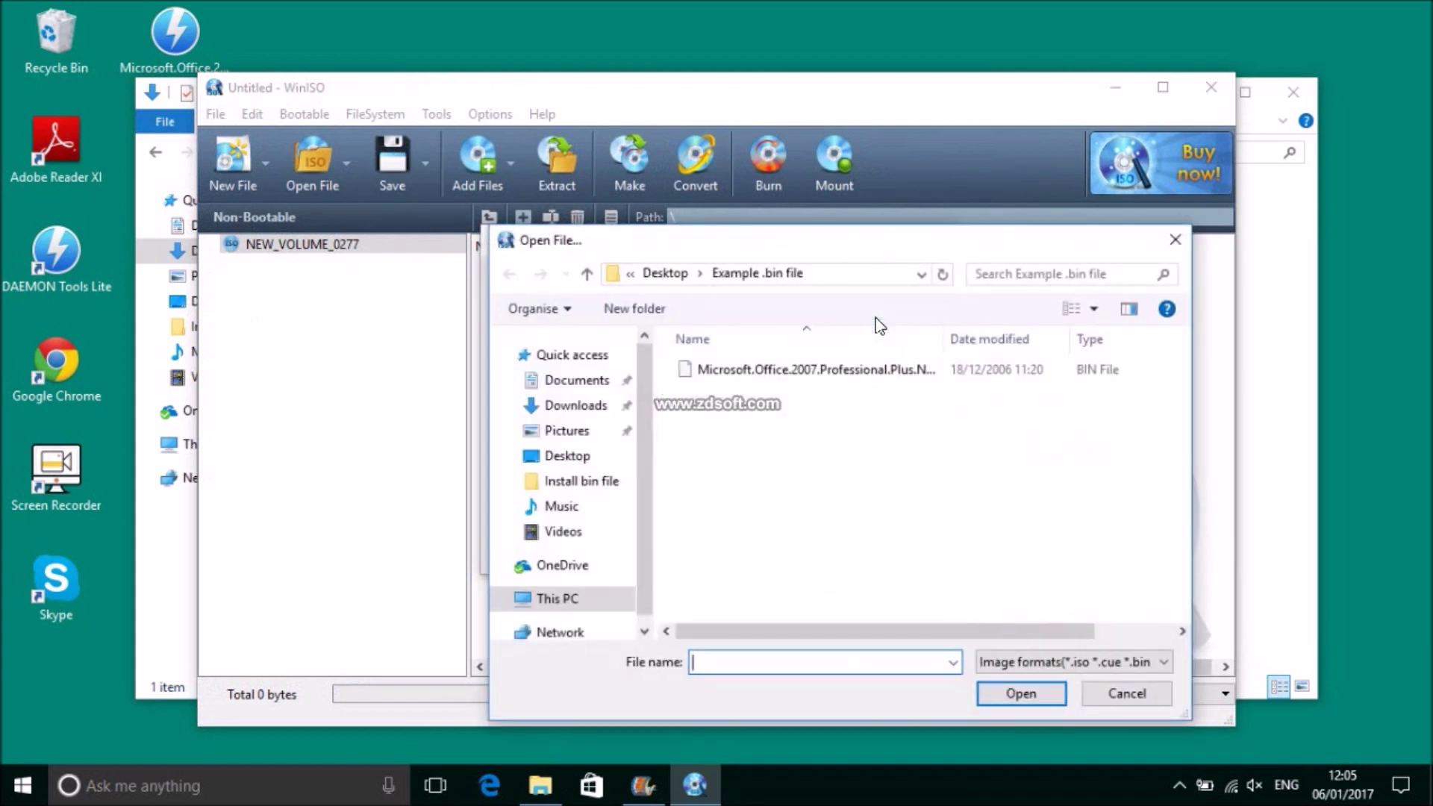
click(871, 381)
right_click(869, 375)
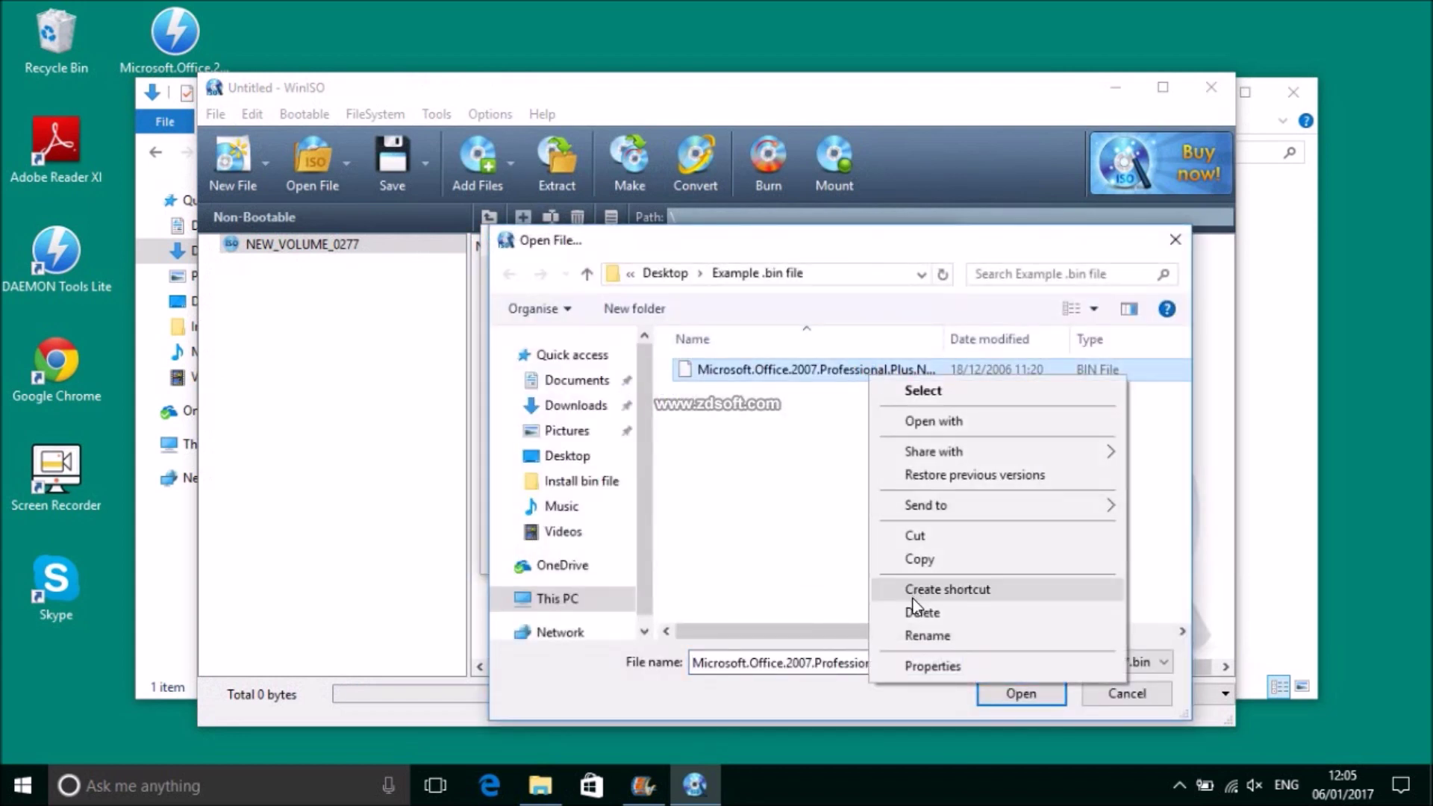
key(Escape)
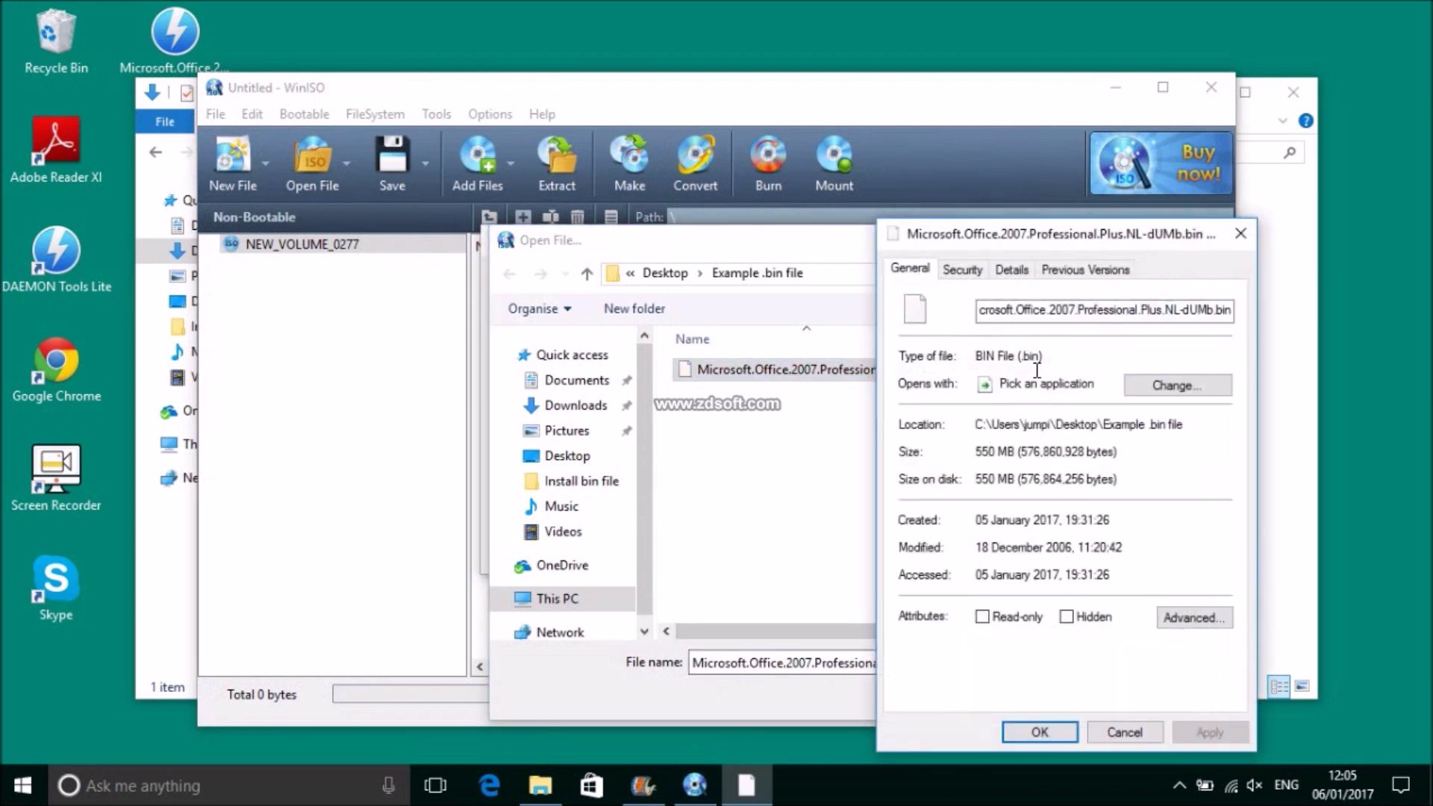
drag(1037, 357, 972, 359)
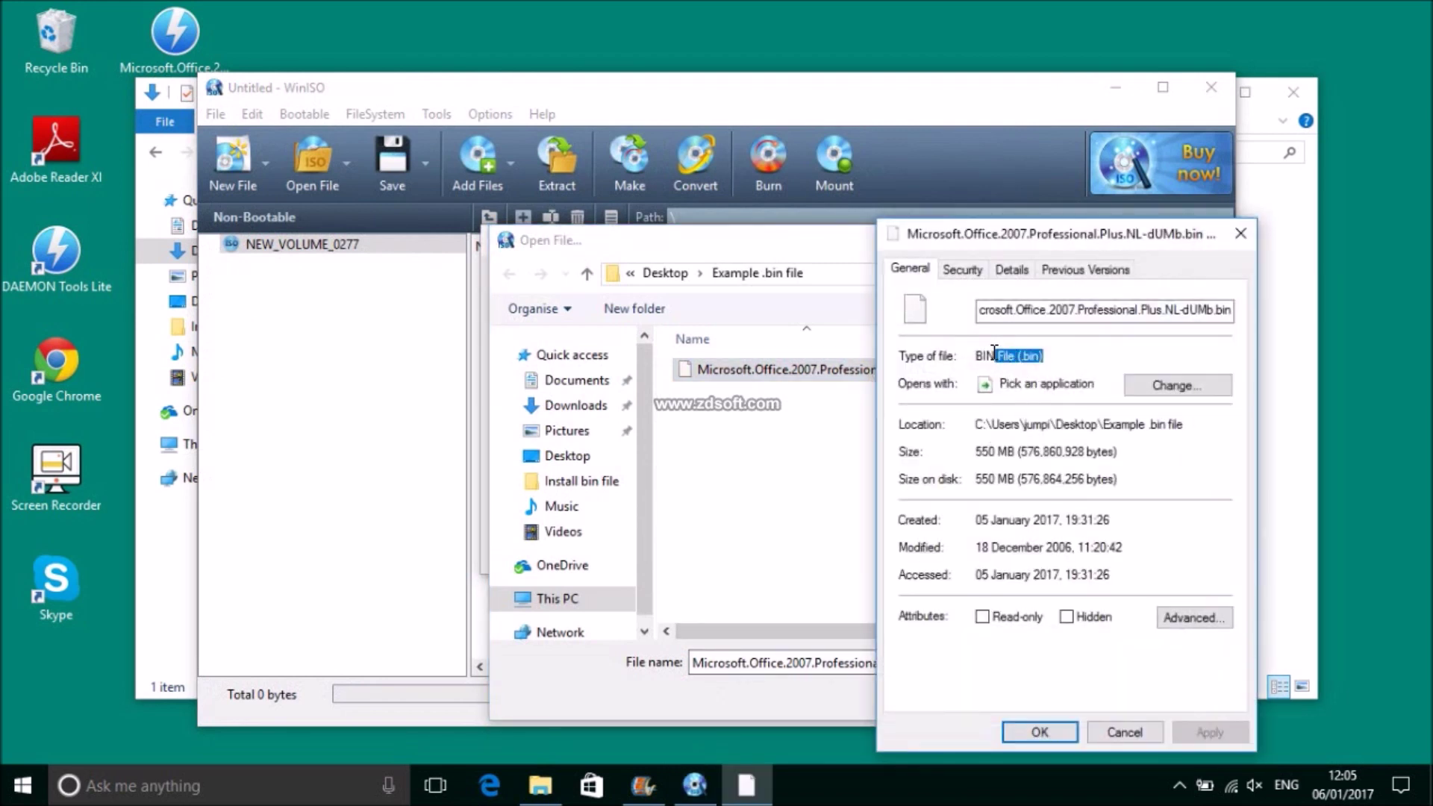
click(1121, 739)
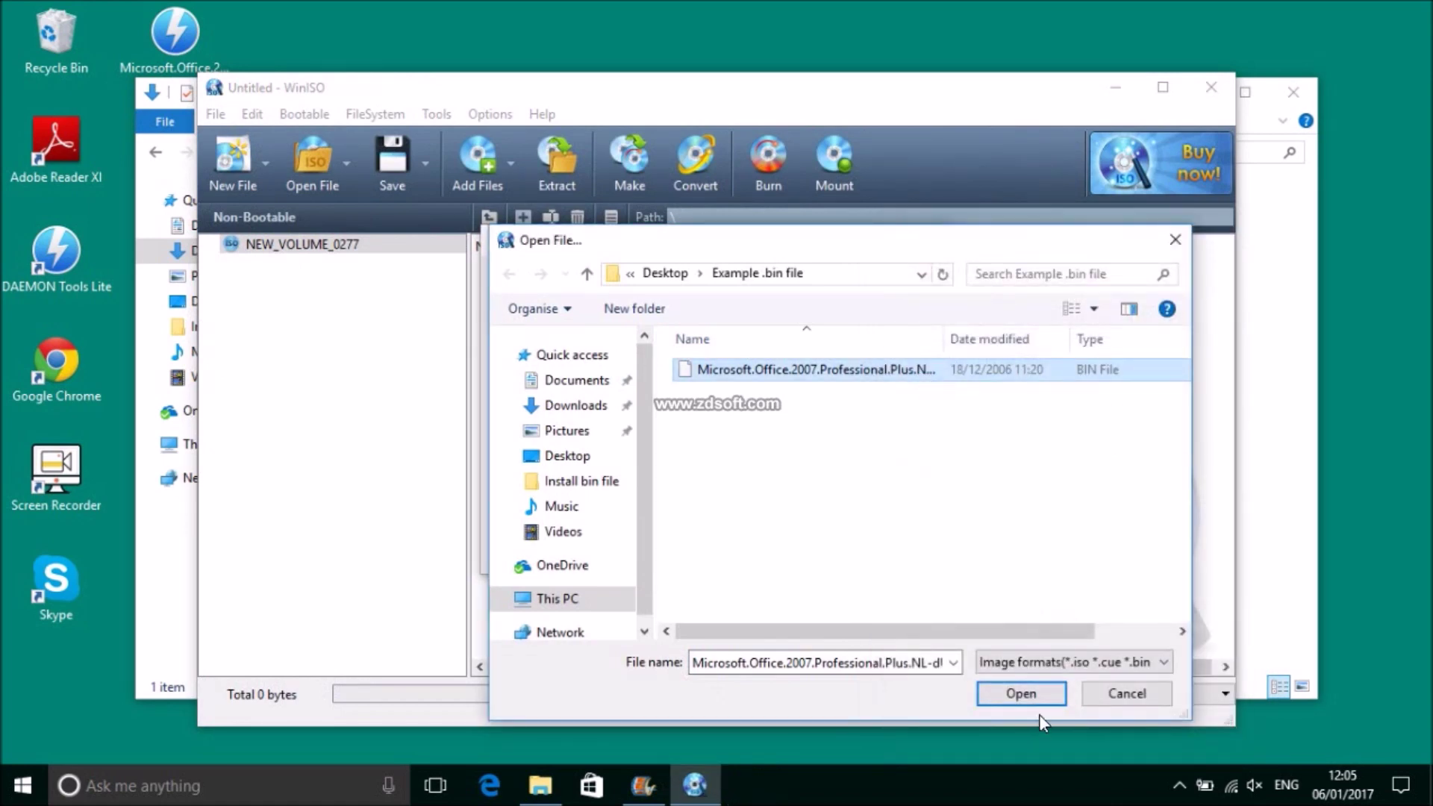
click(1036, 701)
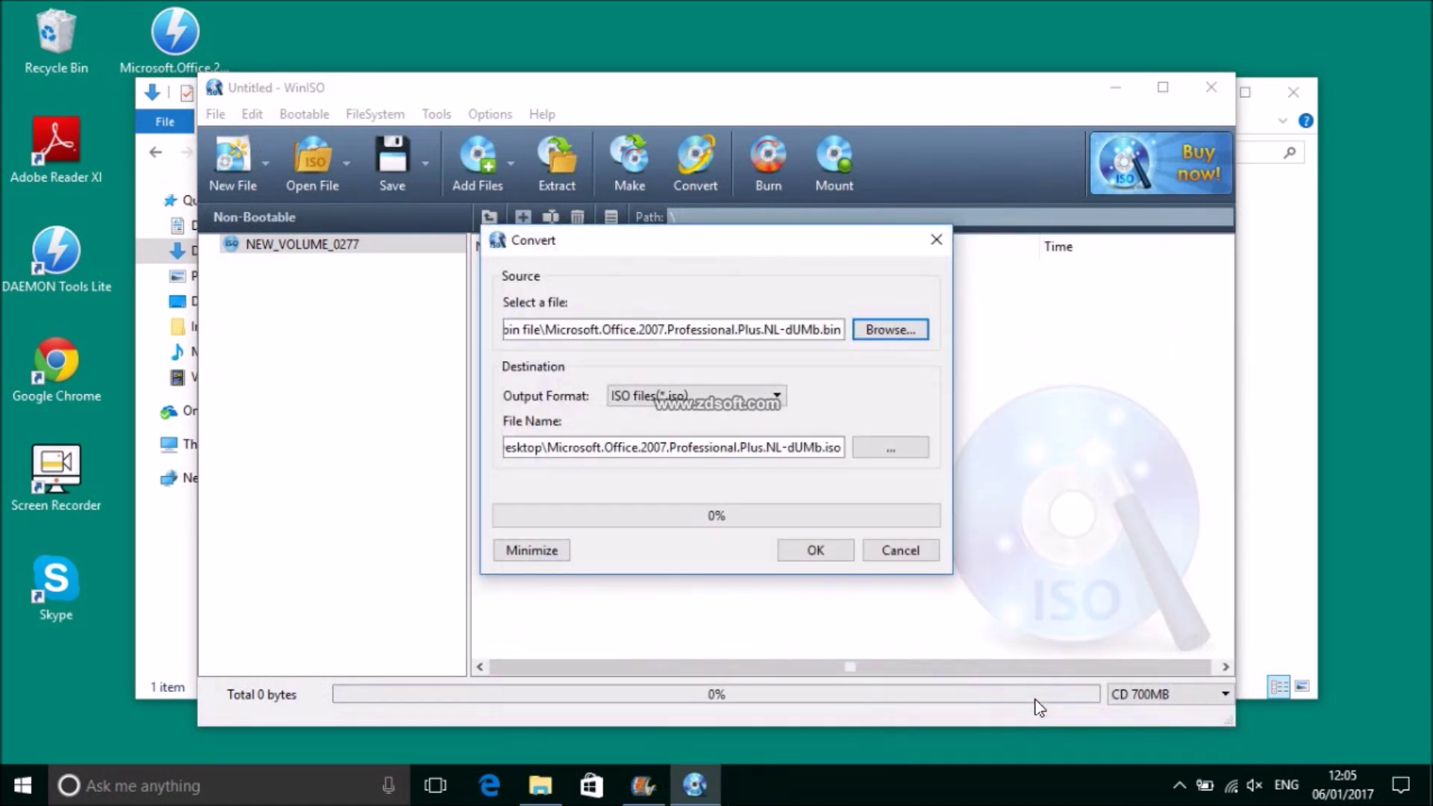
Convert it to ISO format on the Desktop, acknowledge success, and close WinISO
click(730, 401)
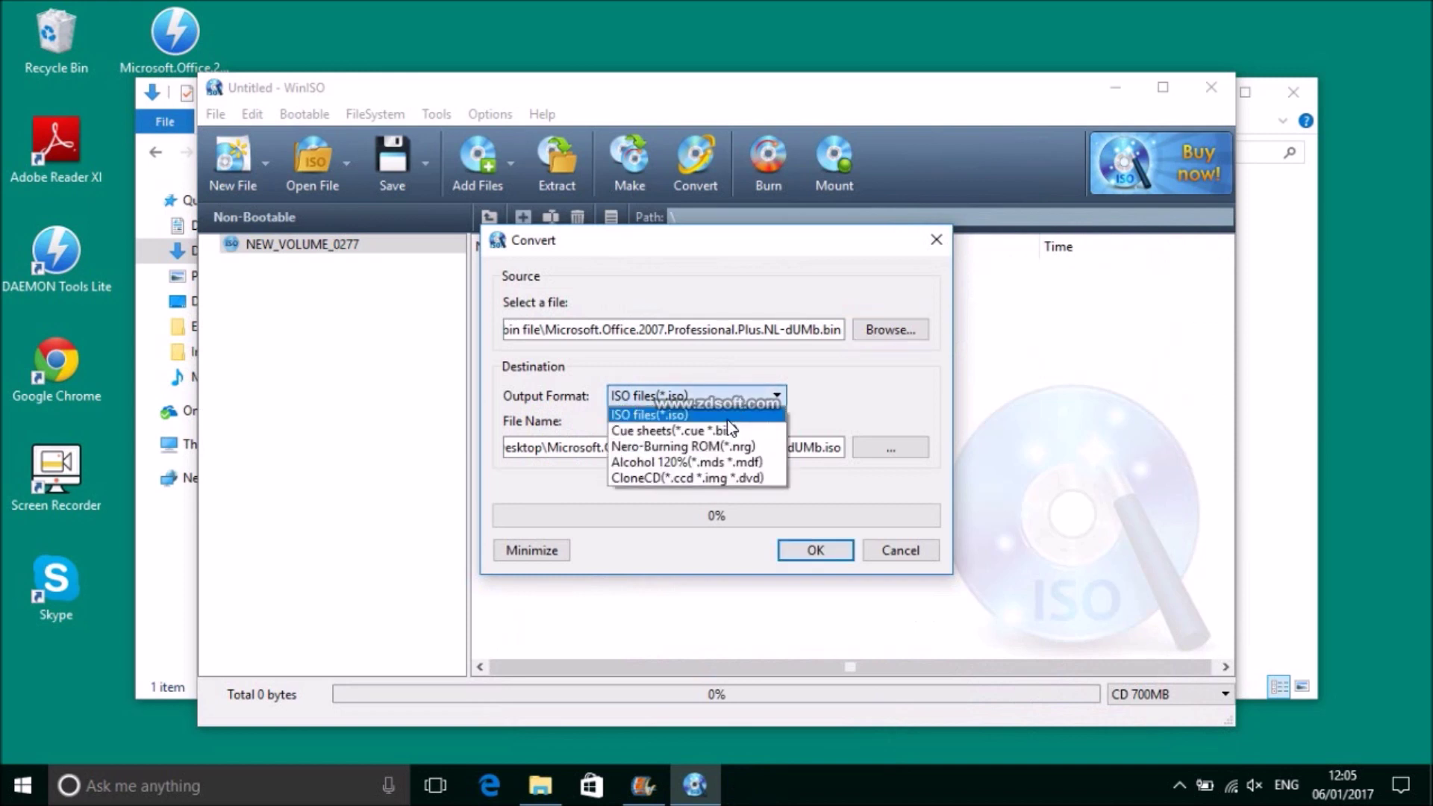
click(727, 416)
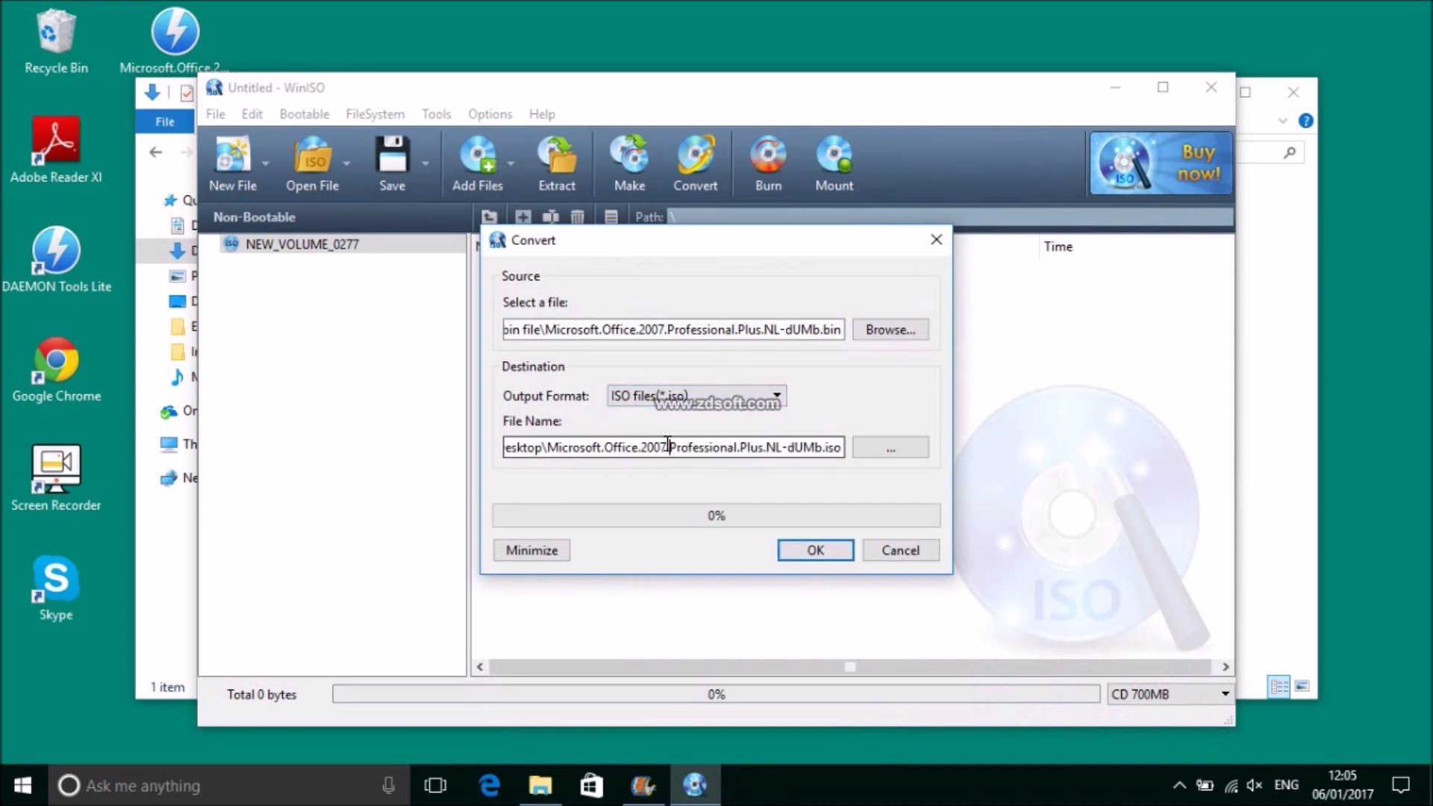
drag(523, 446, 1008, 465)
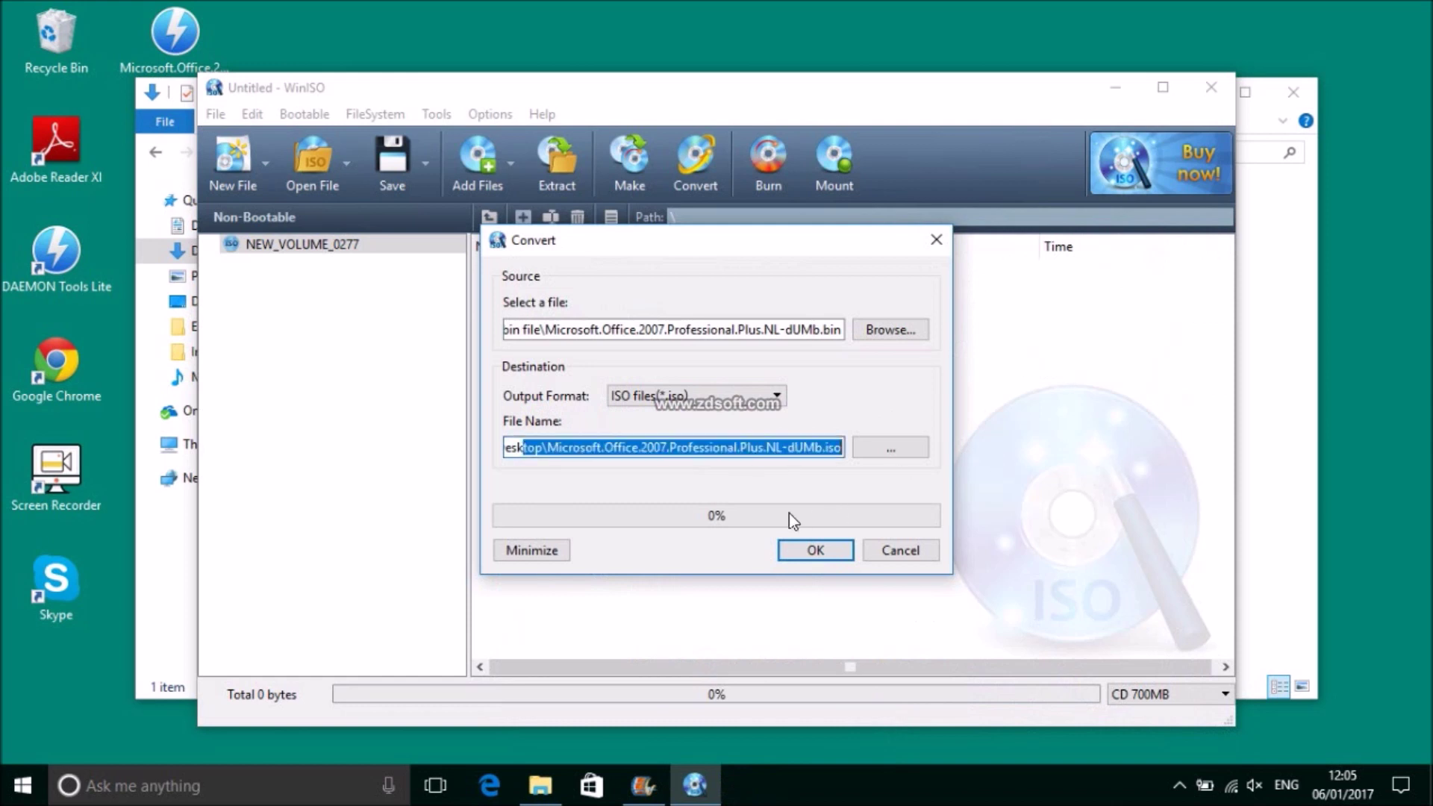
click(800, 549)
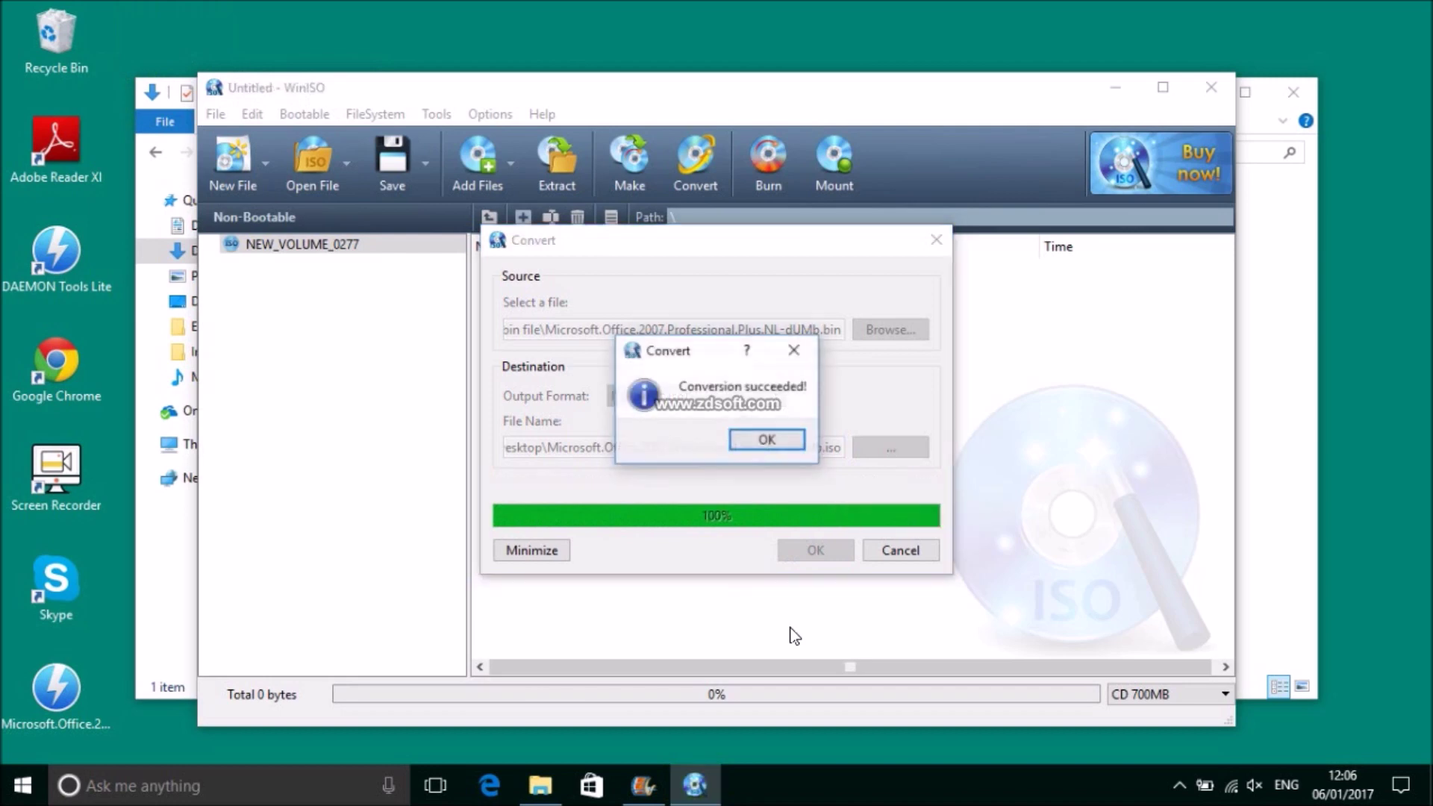
click(777, 440)
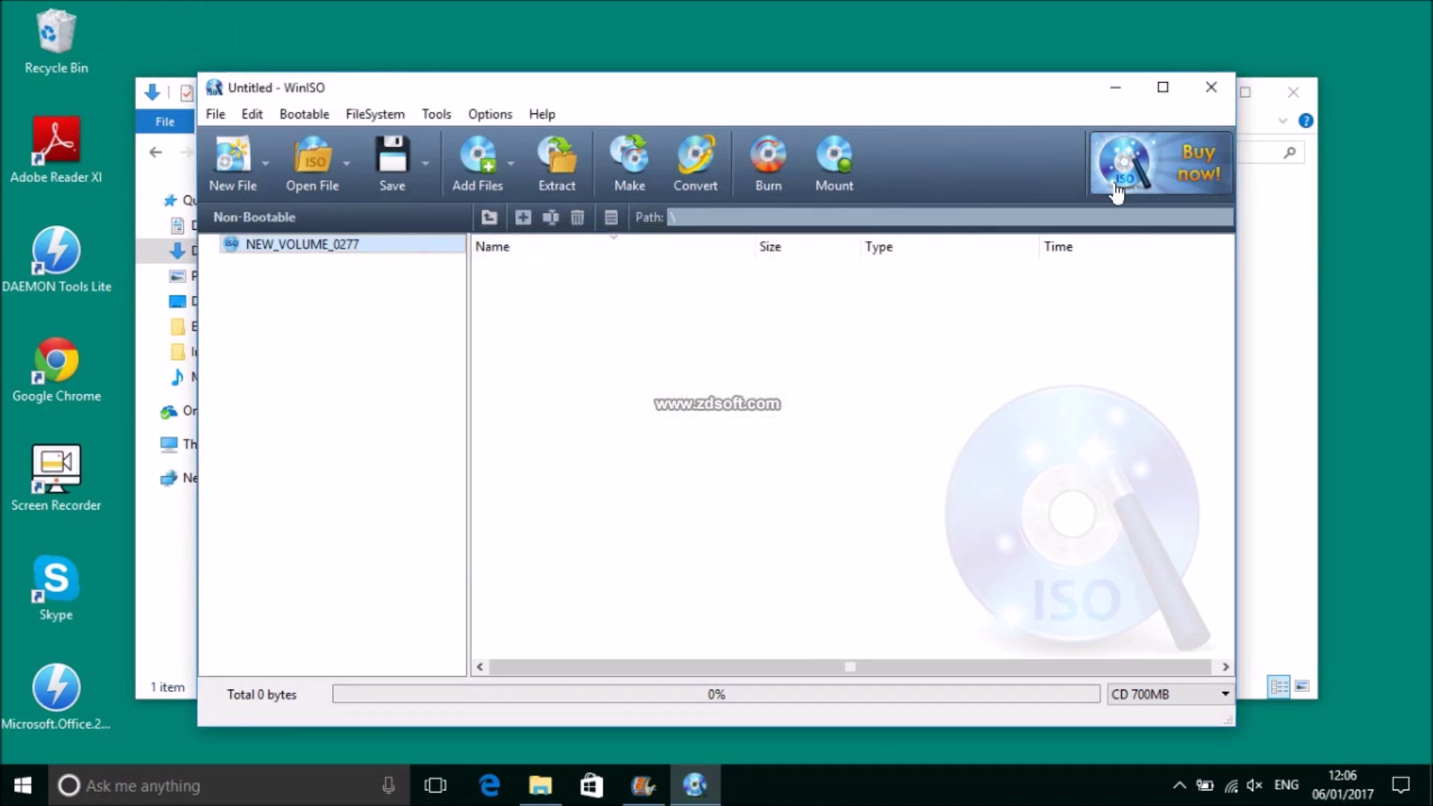
click(1202, 88)
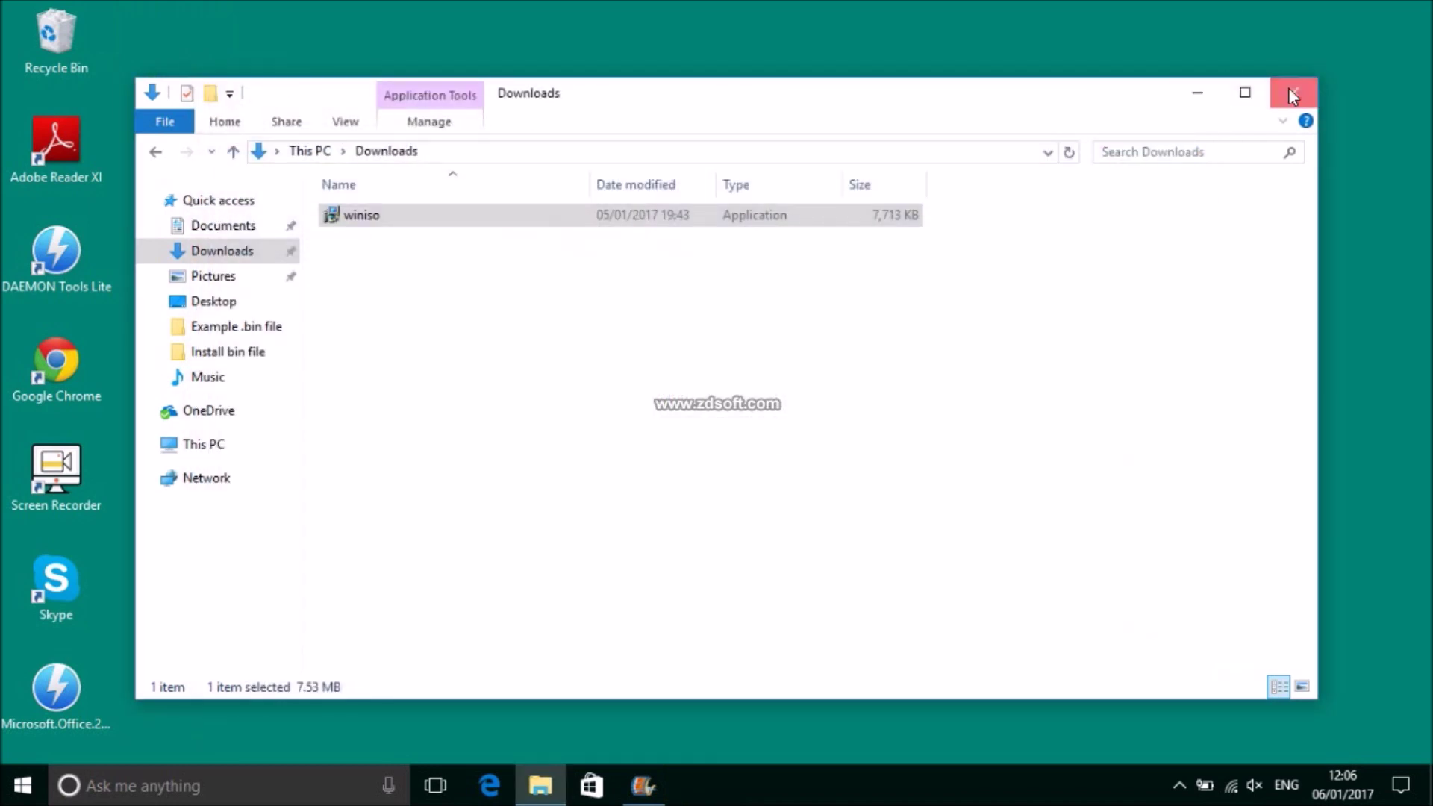
Place the Office ISO beside Example .bin file and confirm it's a 479 MB ISO File (.iso)
click(1293, 90)
mouse_move(64, 701)
mouse_down()
mouse_move(1011, 276)
mouse_move(1013, 259)
mouse_up()
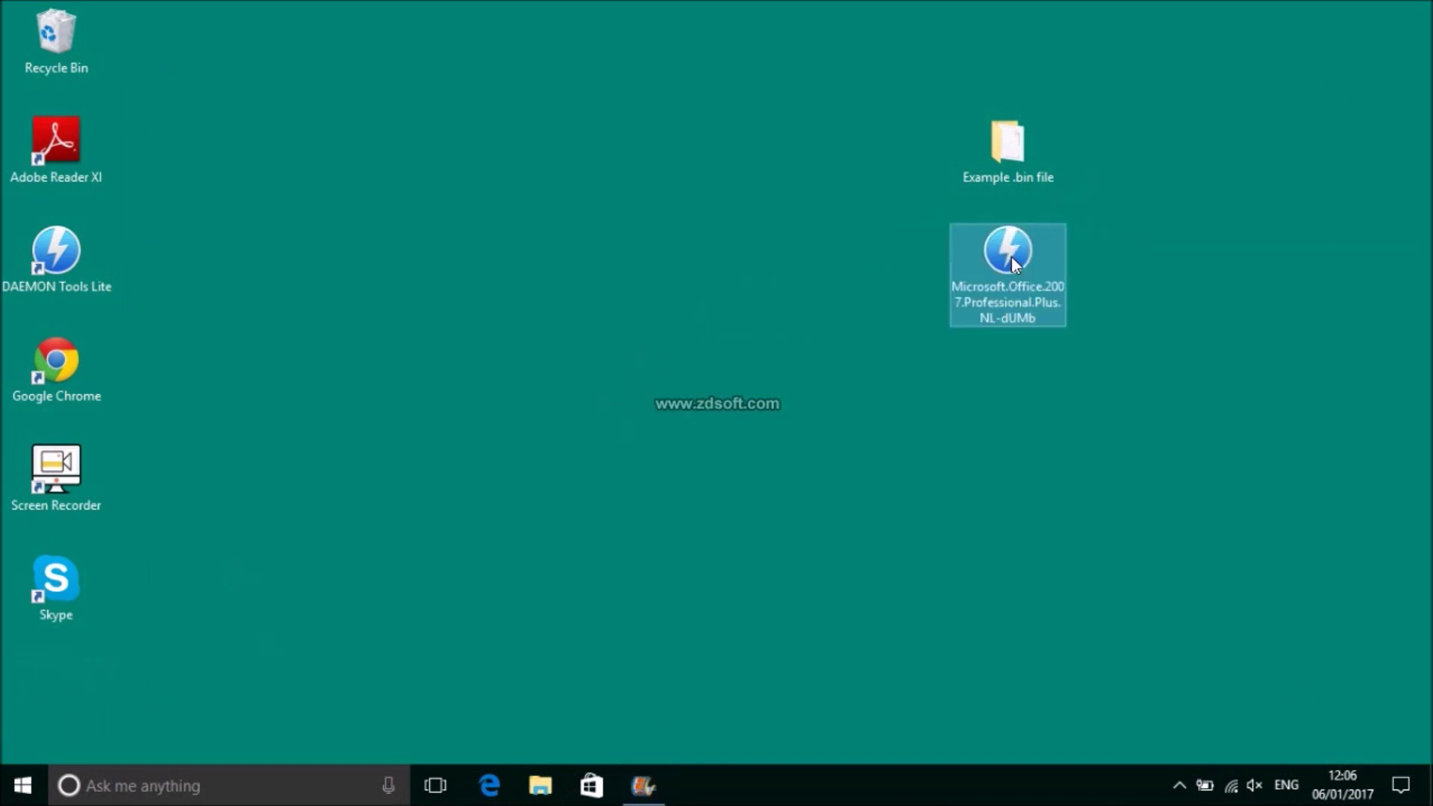
right_click(1014, 304)
click(1084, 636)
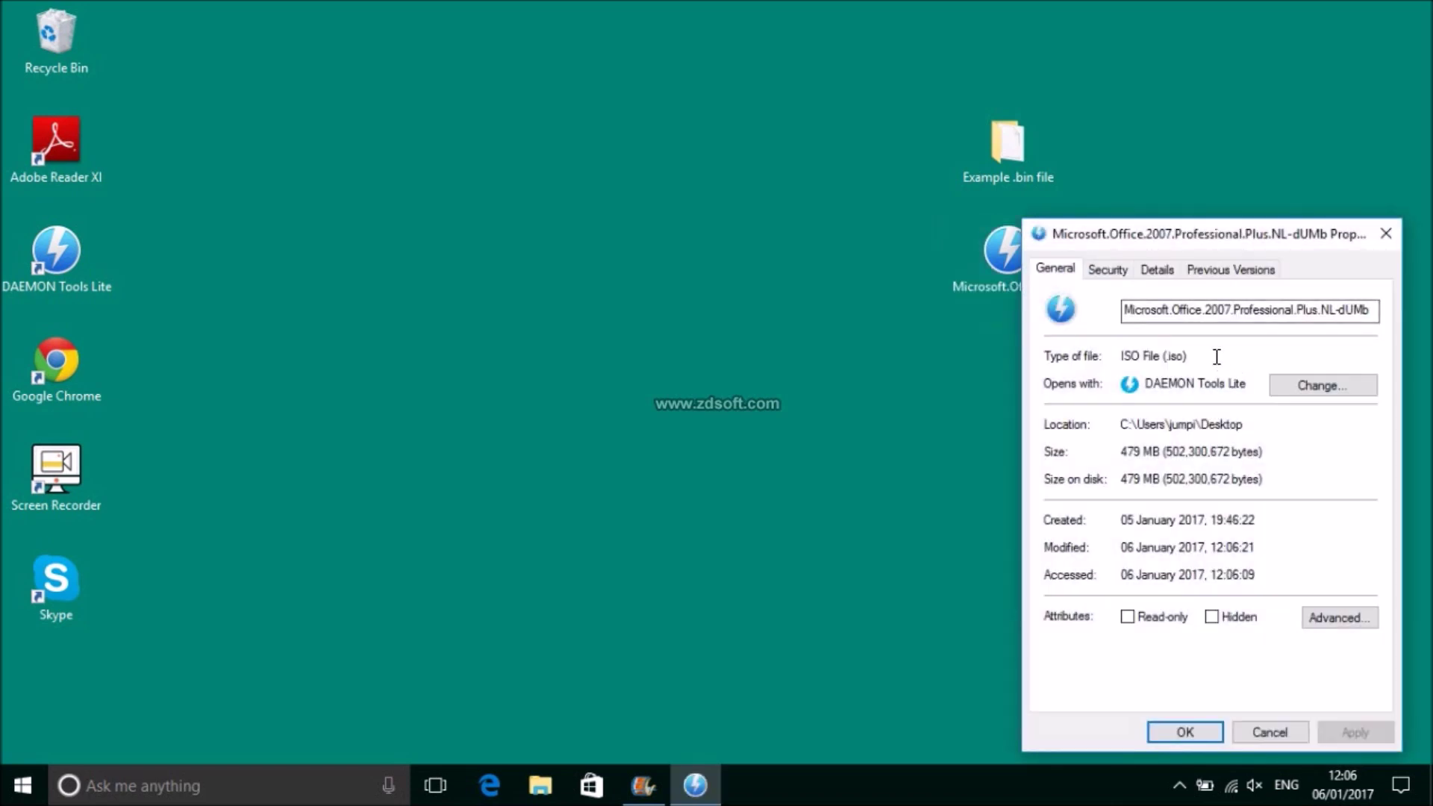
drag(1189, 356, 1126, 356)
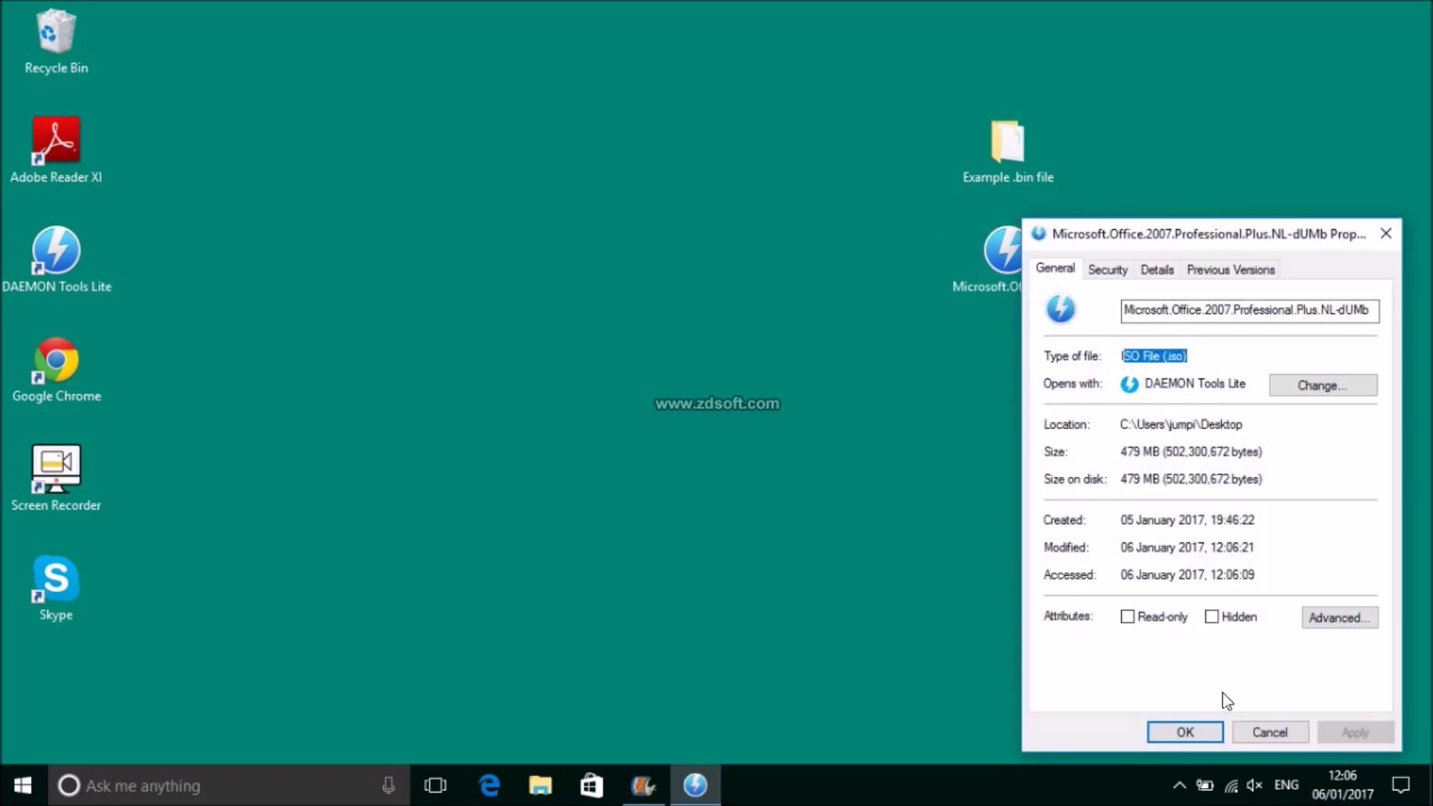
click(1184, 735)
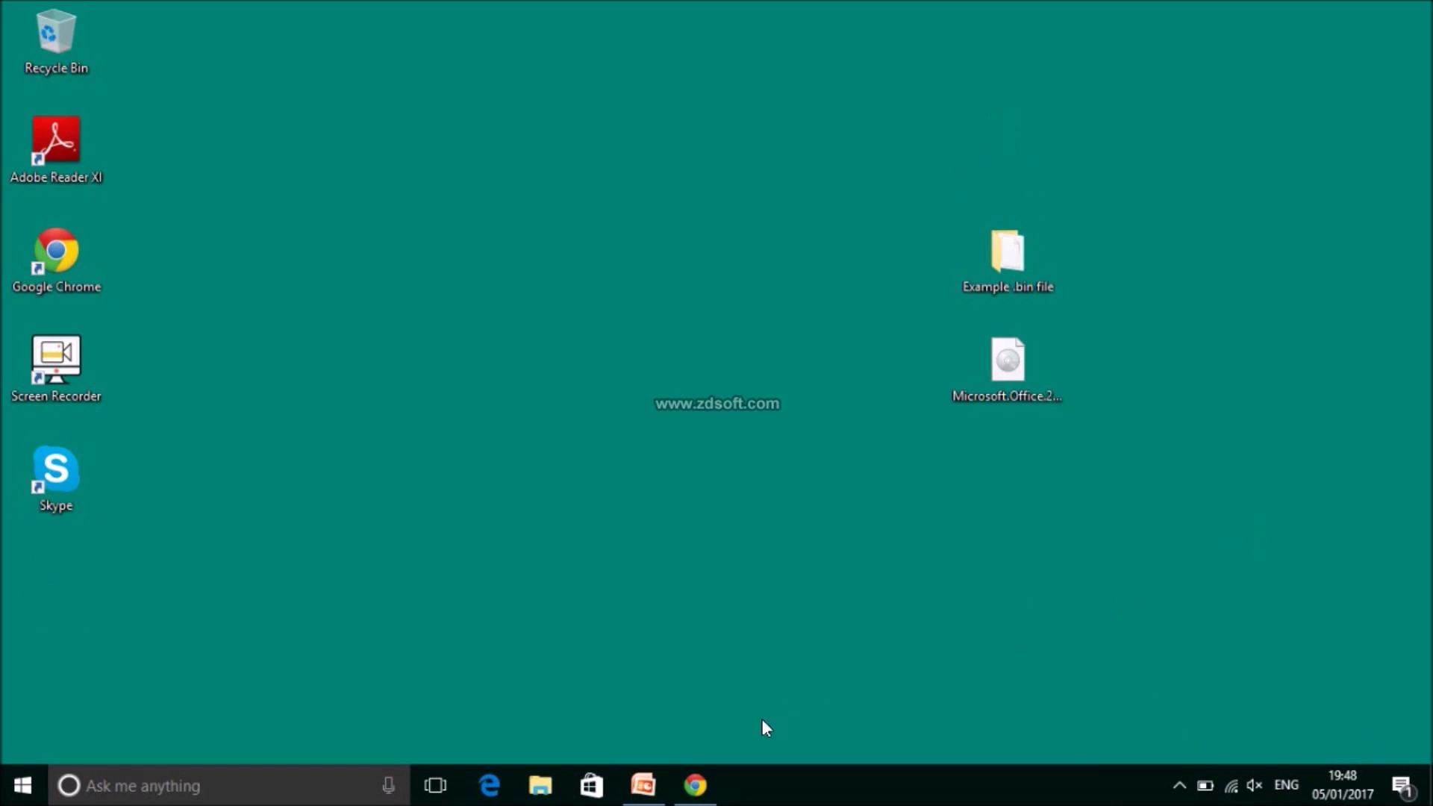
Download the DAEMON Tools Lite 10 installer from daemon-tools.cc and launch DTLiteInstaller
click(695, 786)
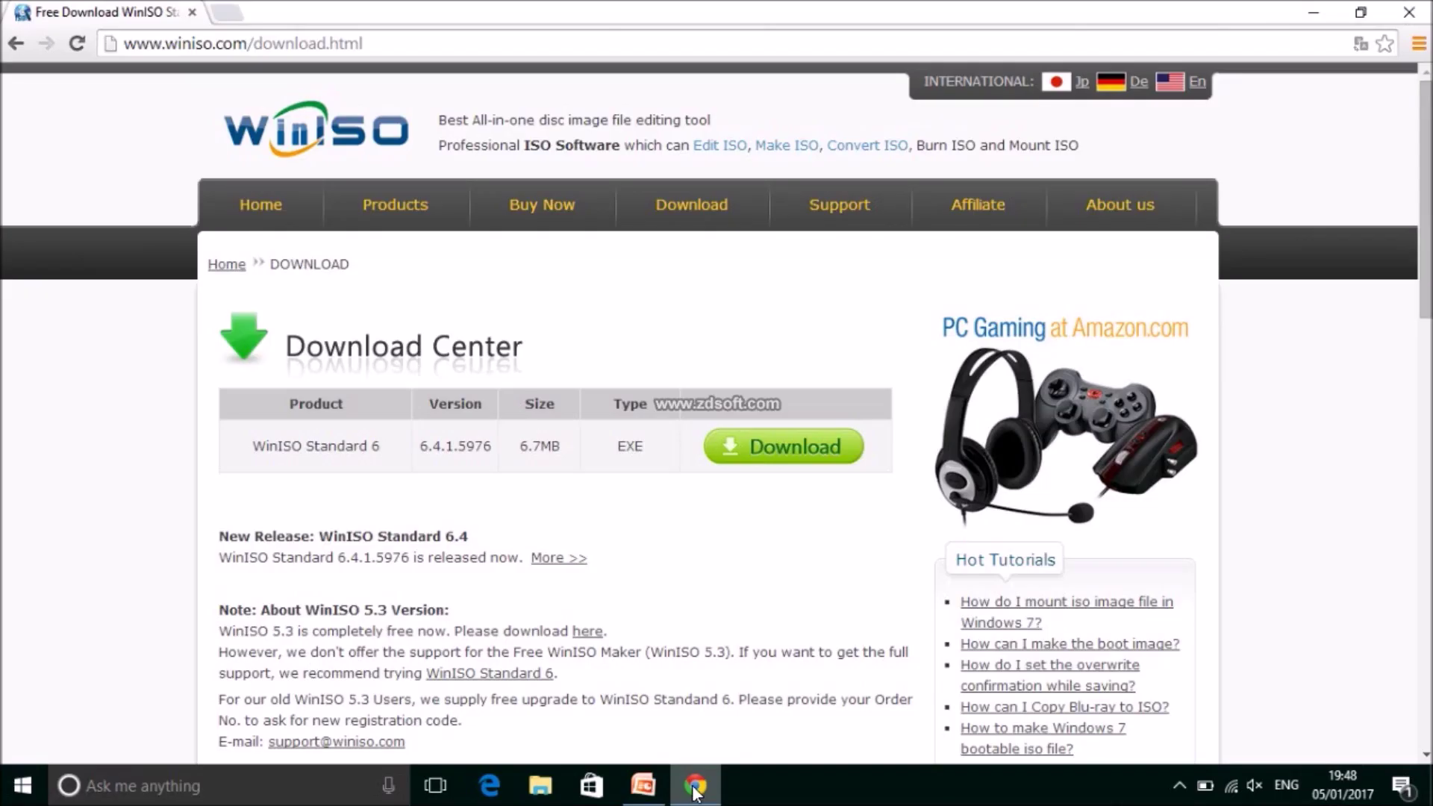
key(ctrl+l)
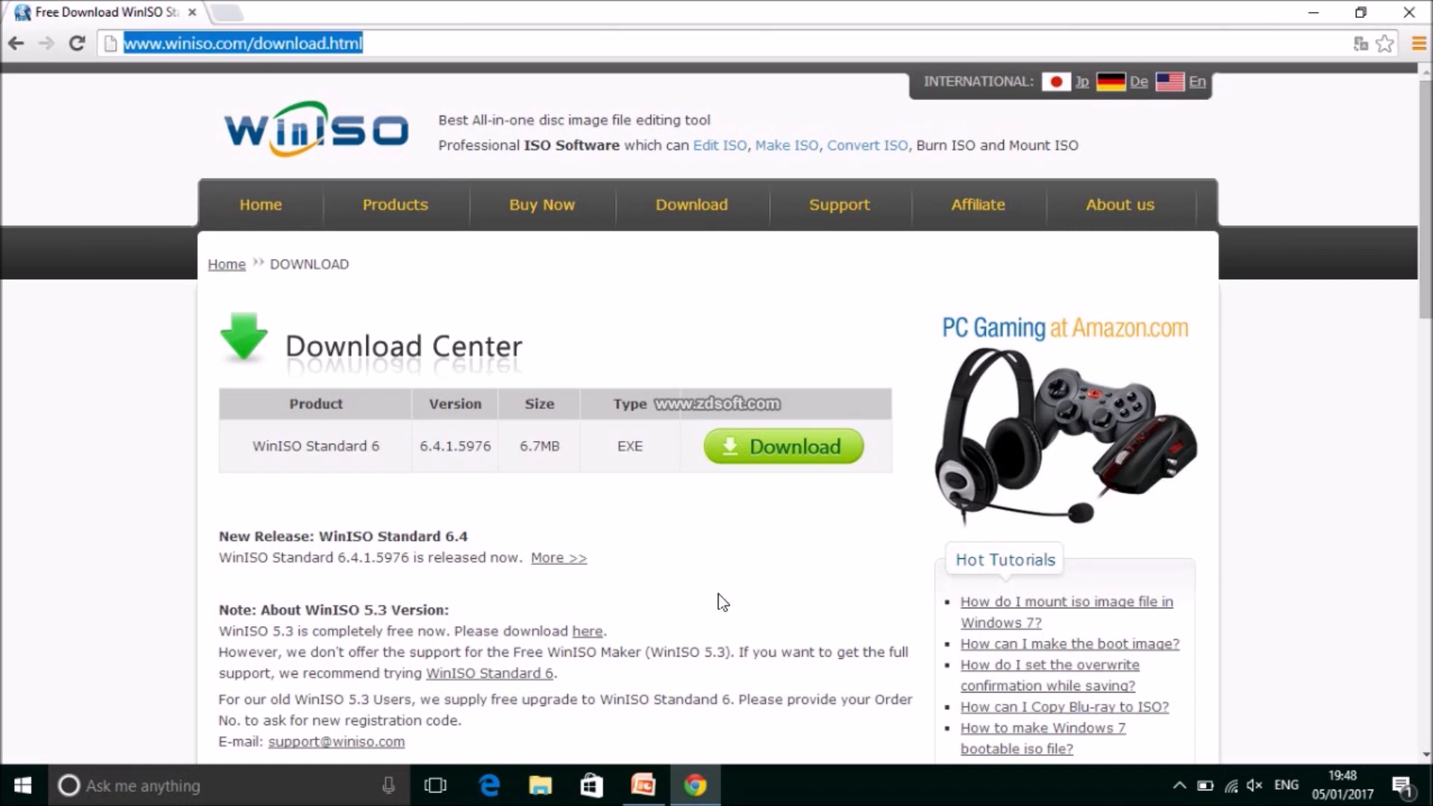
text(www.daemon-tools.cc/)
key(Return)
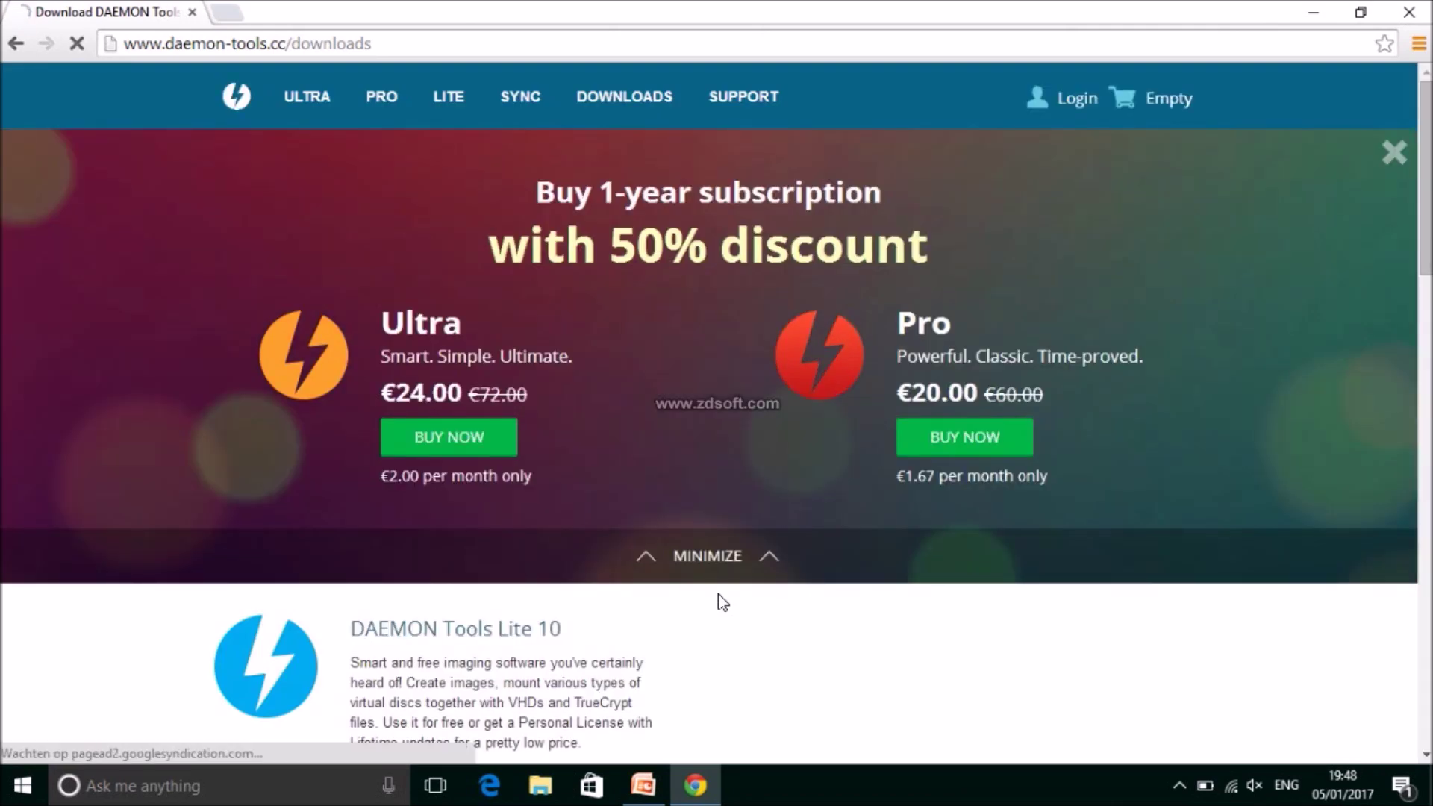
scroll(718, 595, down, 3)
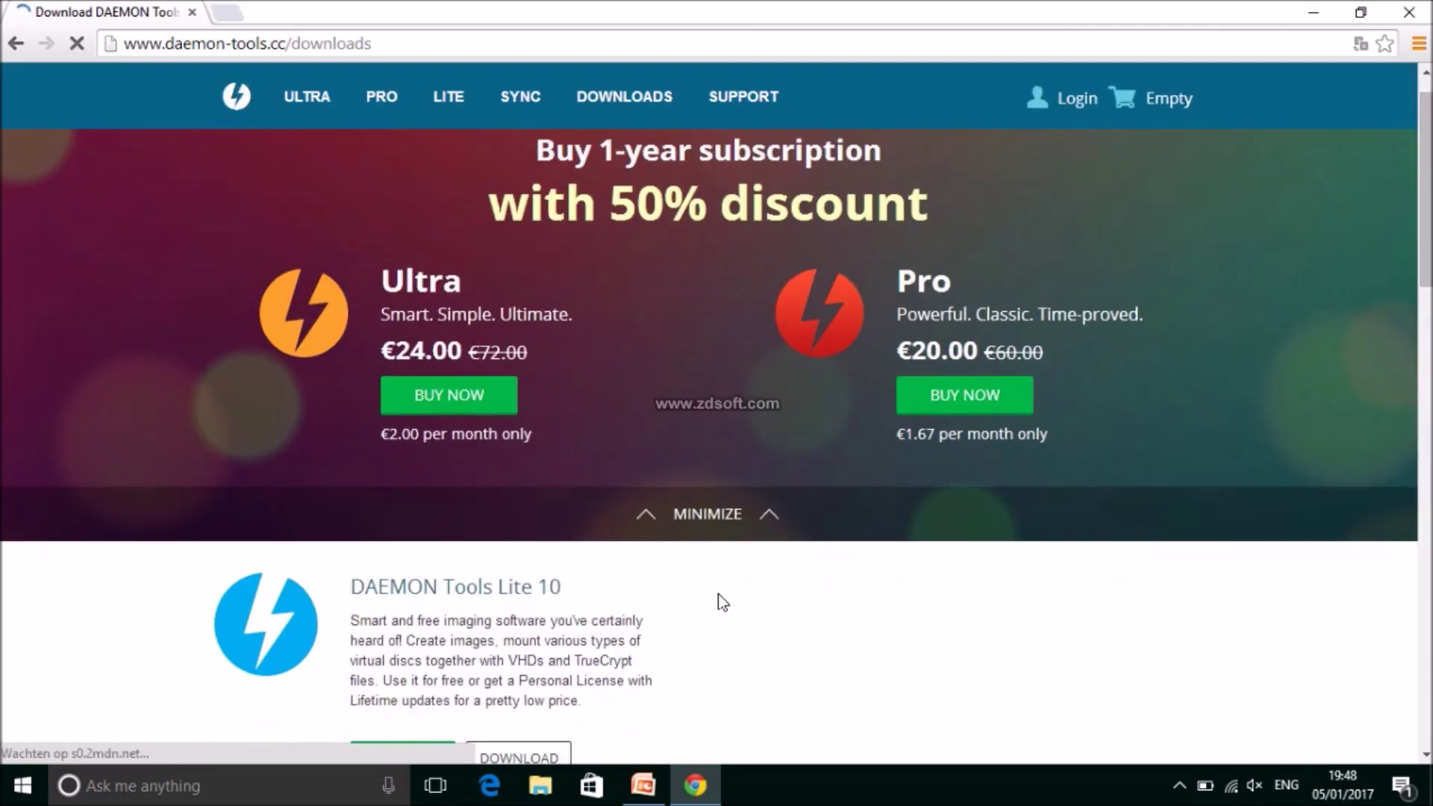
scroll(719, 594, down, 1)
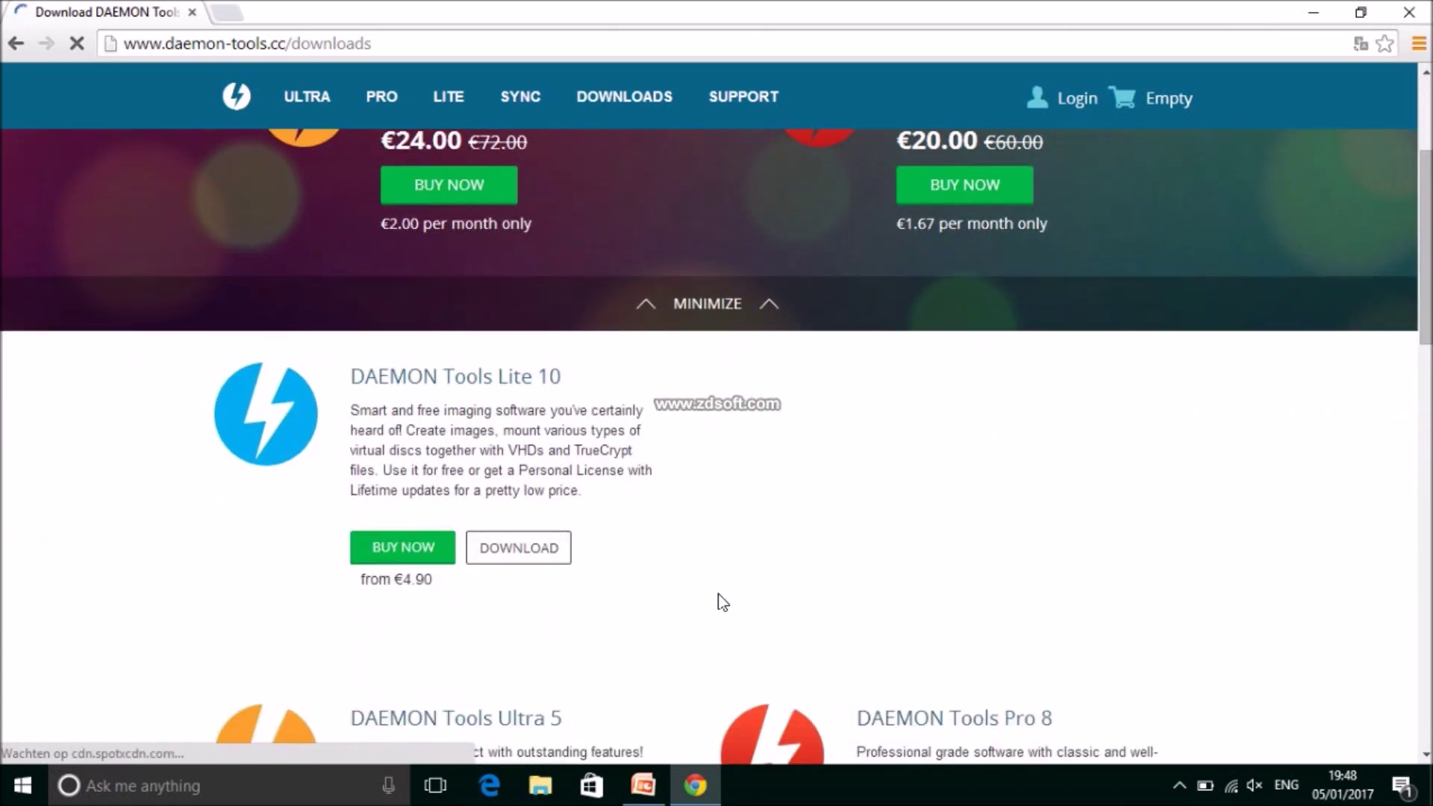
click(528, 554)
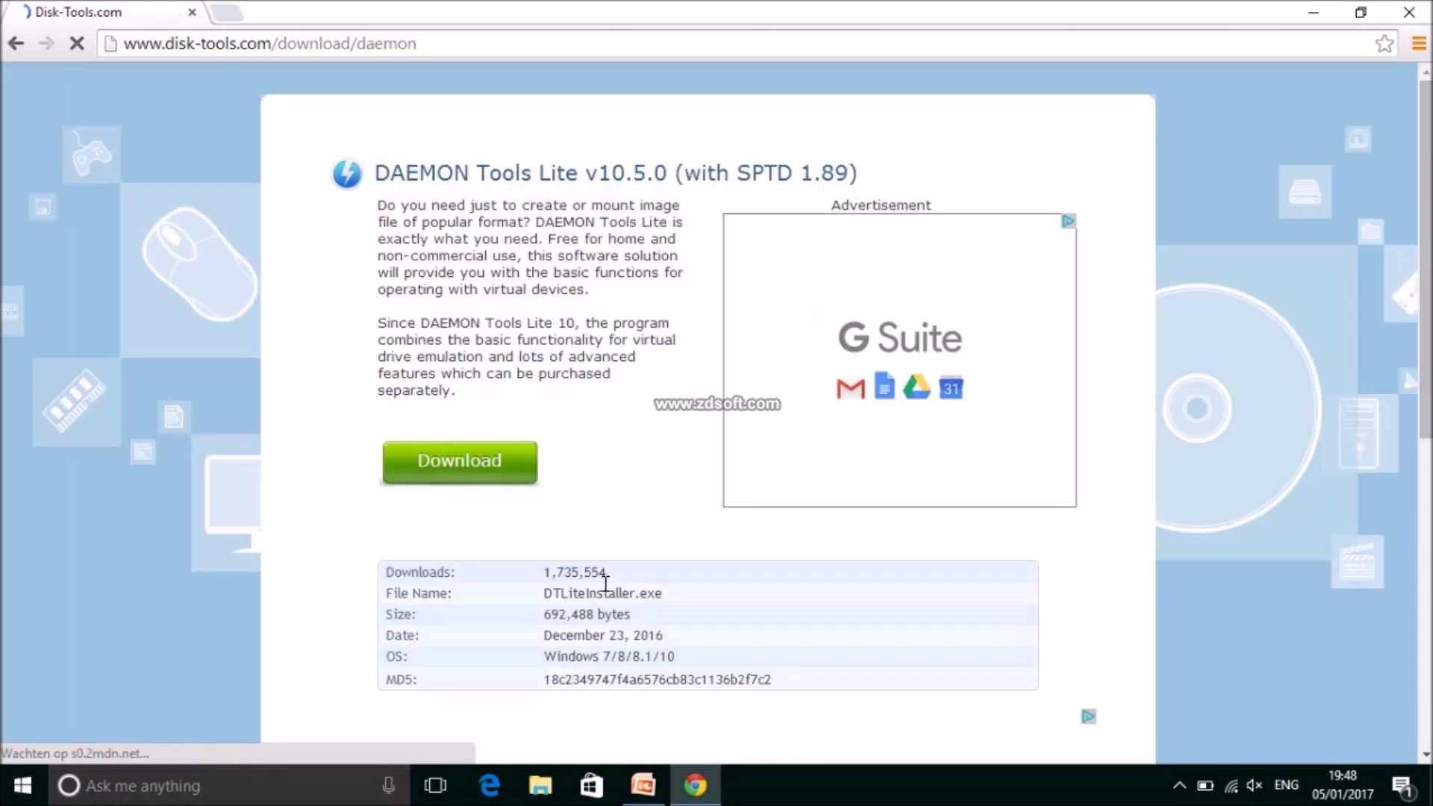
click(508, 487)
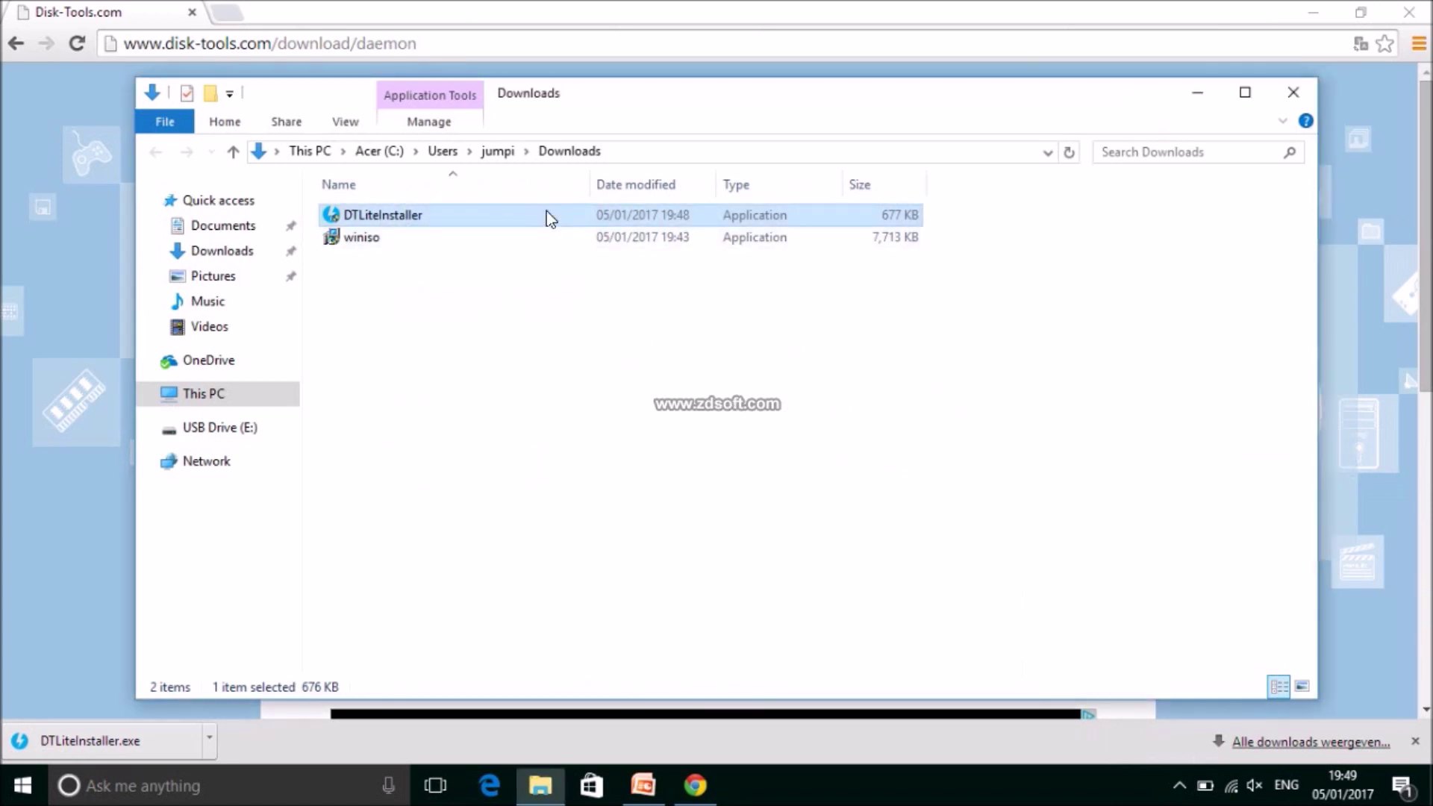
double_click(549, 218)
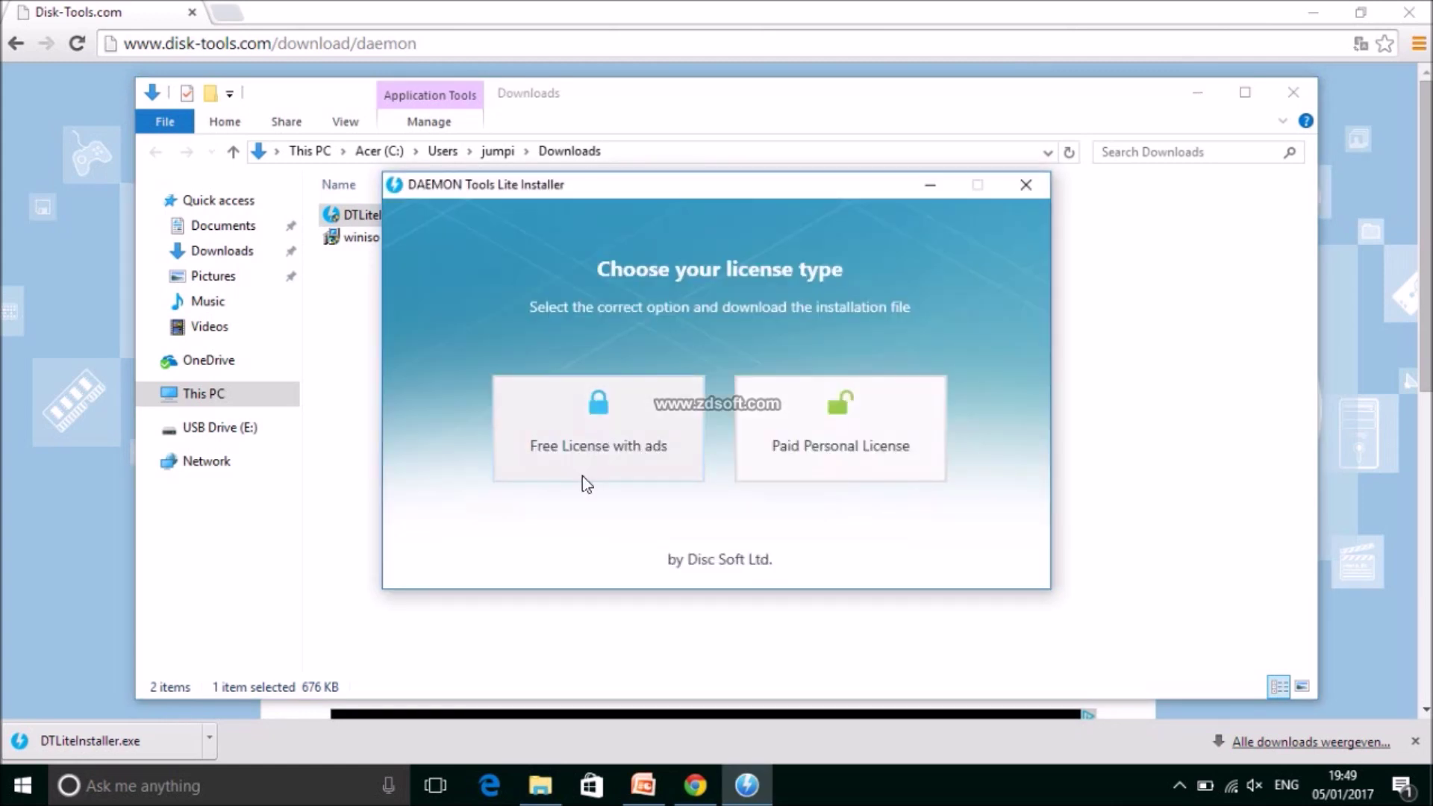
Choose 'Free License with ads' and start installing once setup files are fetched
click(585, 464)
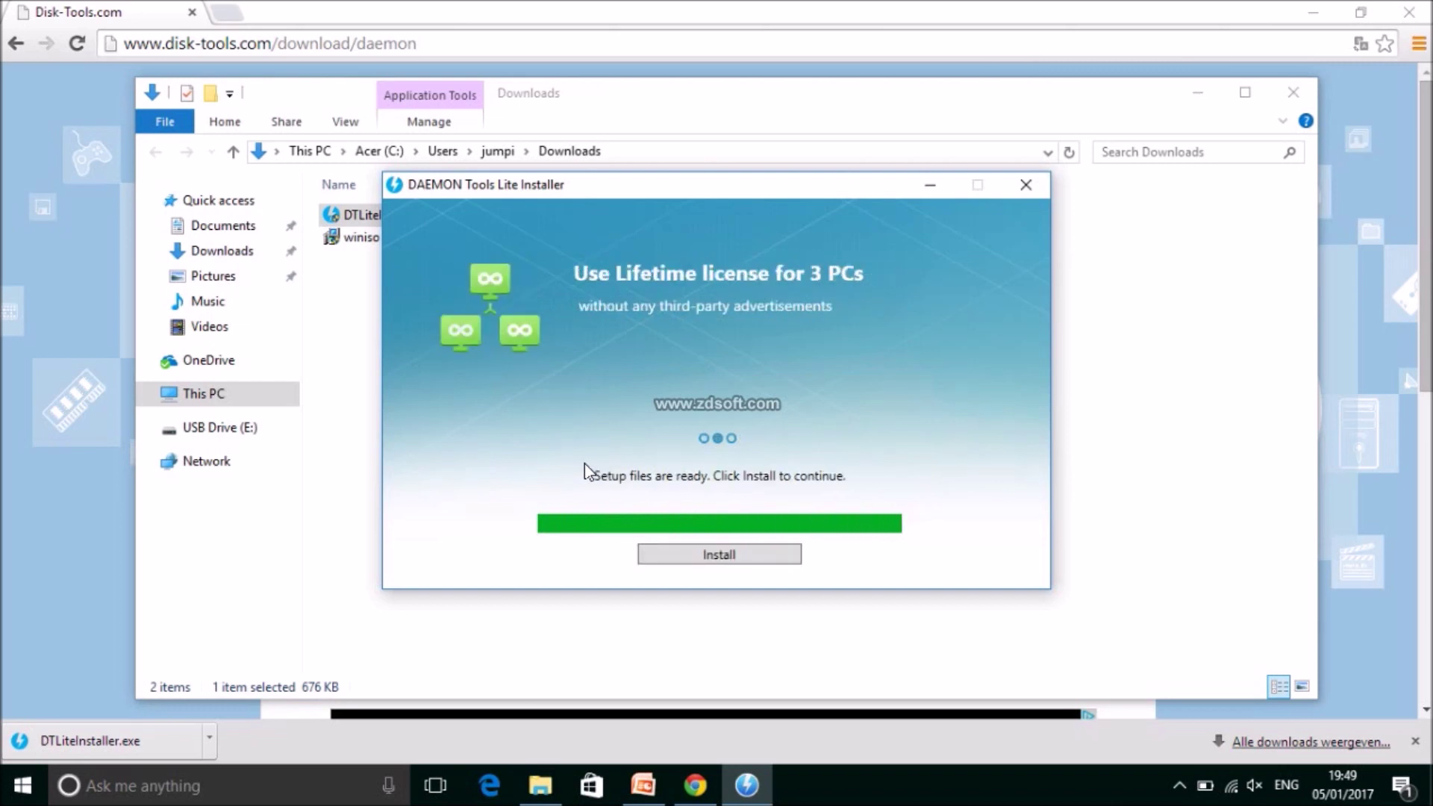
click(732, 561)
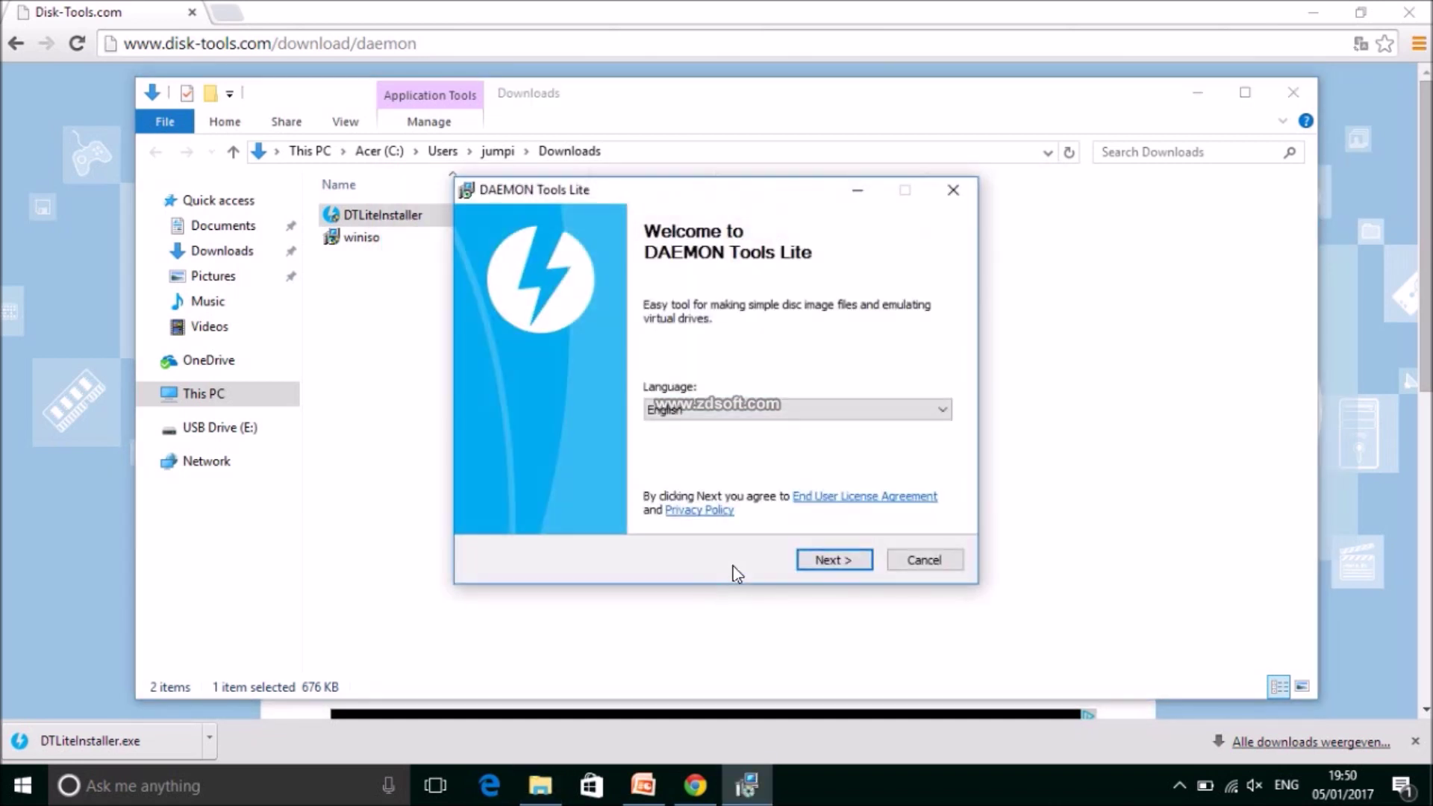
Install DAEMON Tools Lite with default components, no Registry Optimizer, approving the Disc Soft driver
click(819, 562)
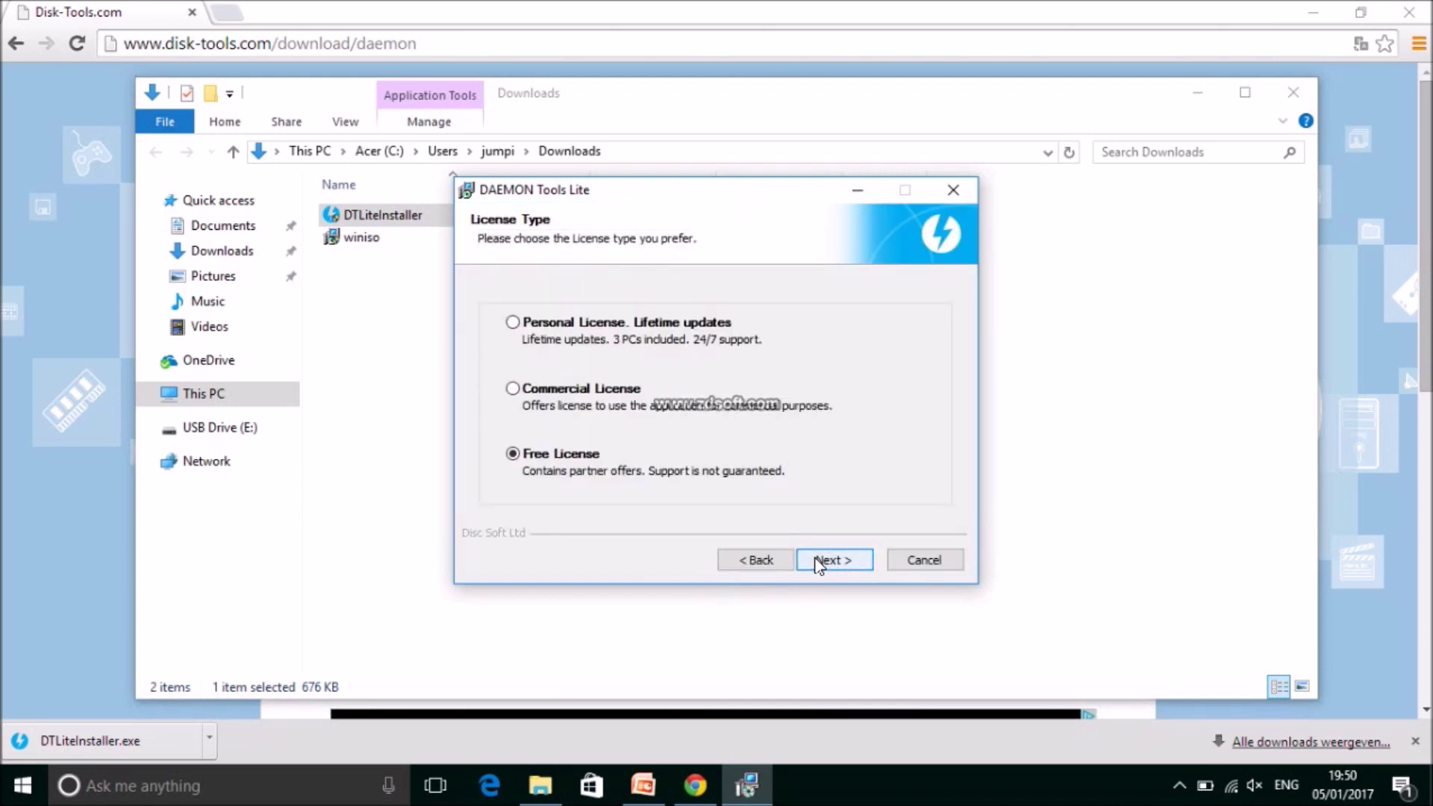
click(819, 561)
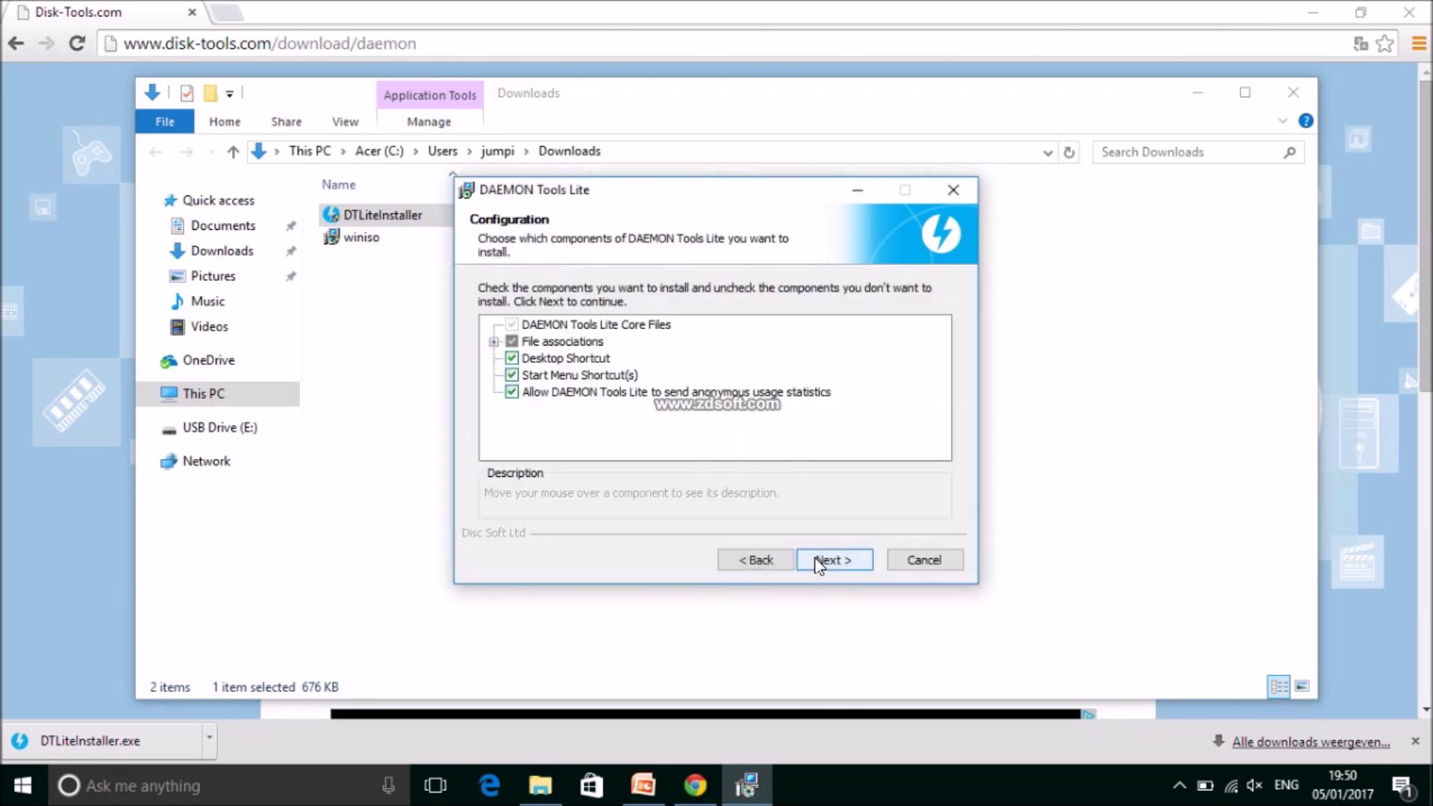
click(819, 562)
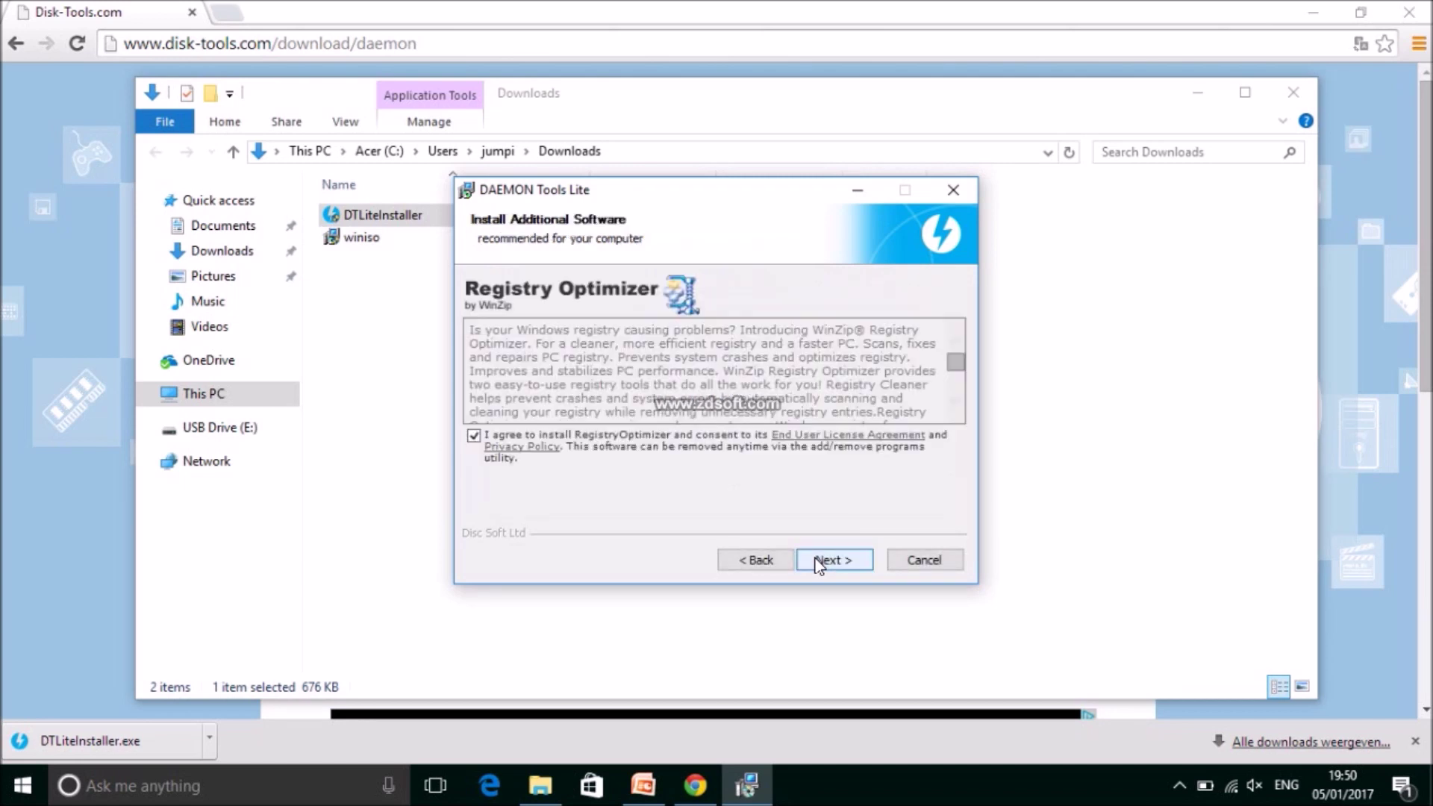
click(473, 436)
click(853, 552)
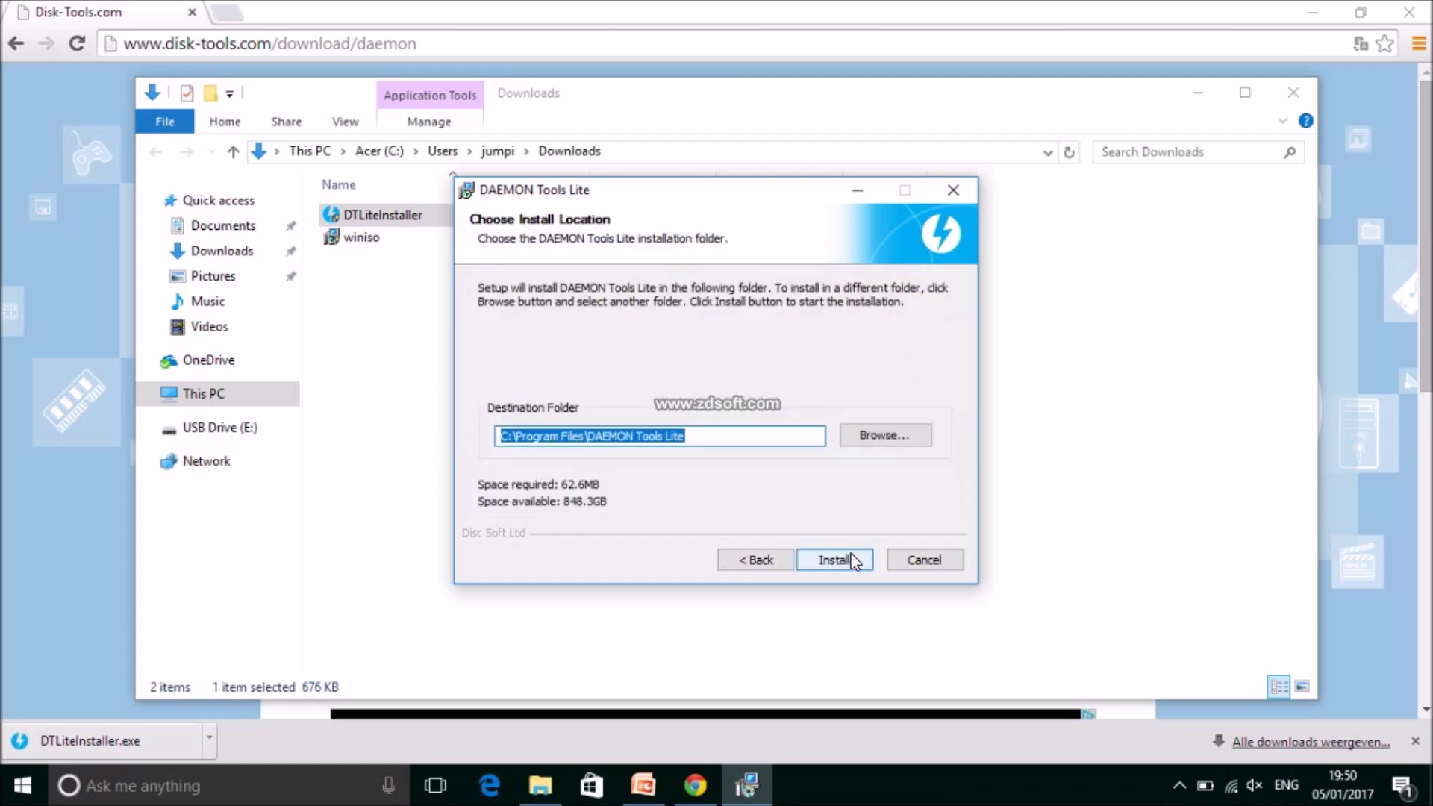
click(851, 556)
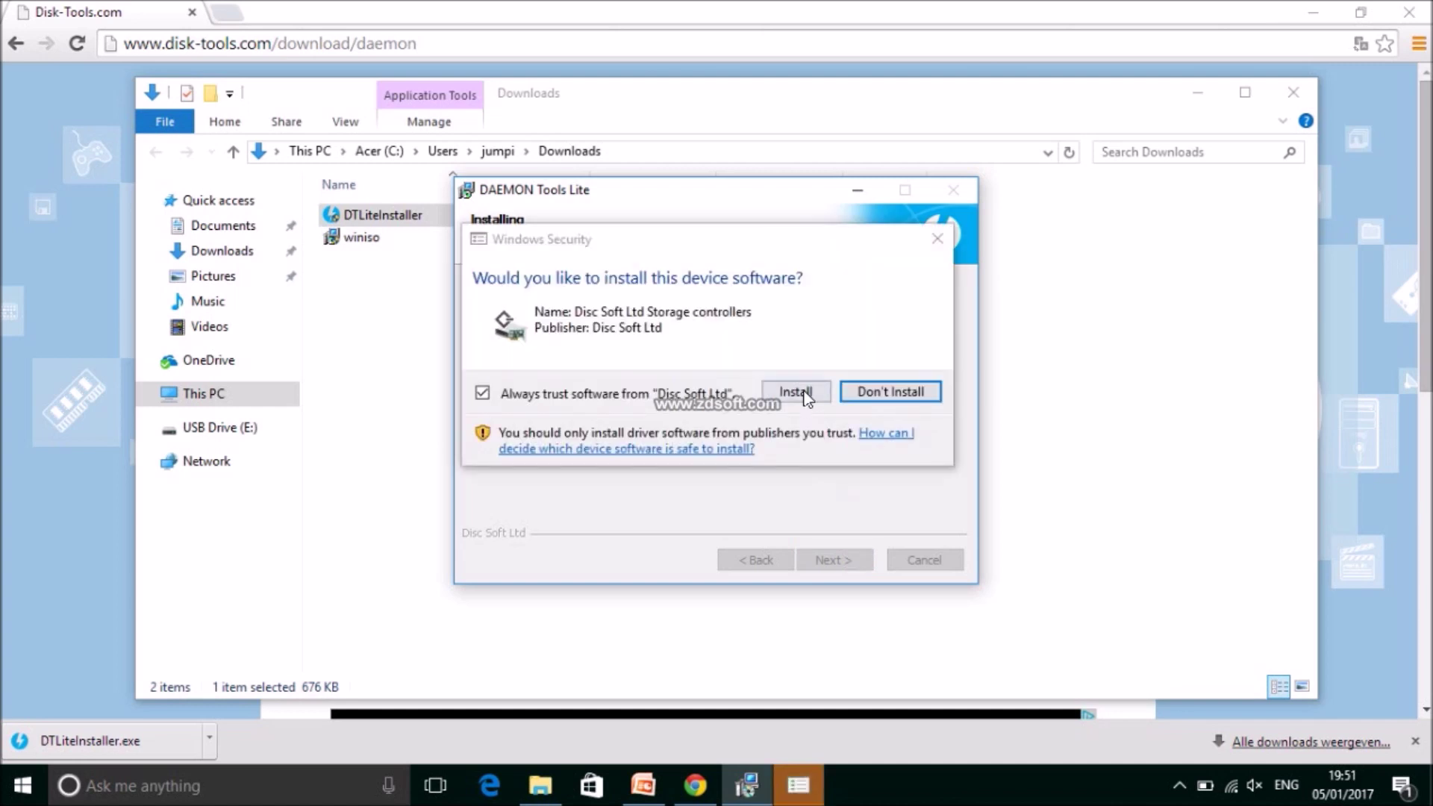
click(803, 395)
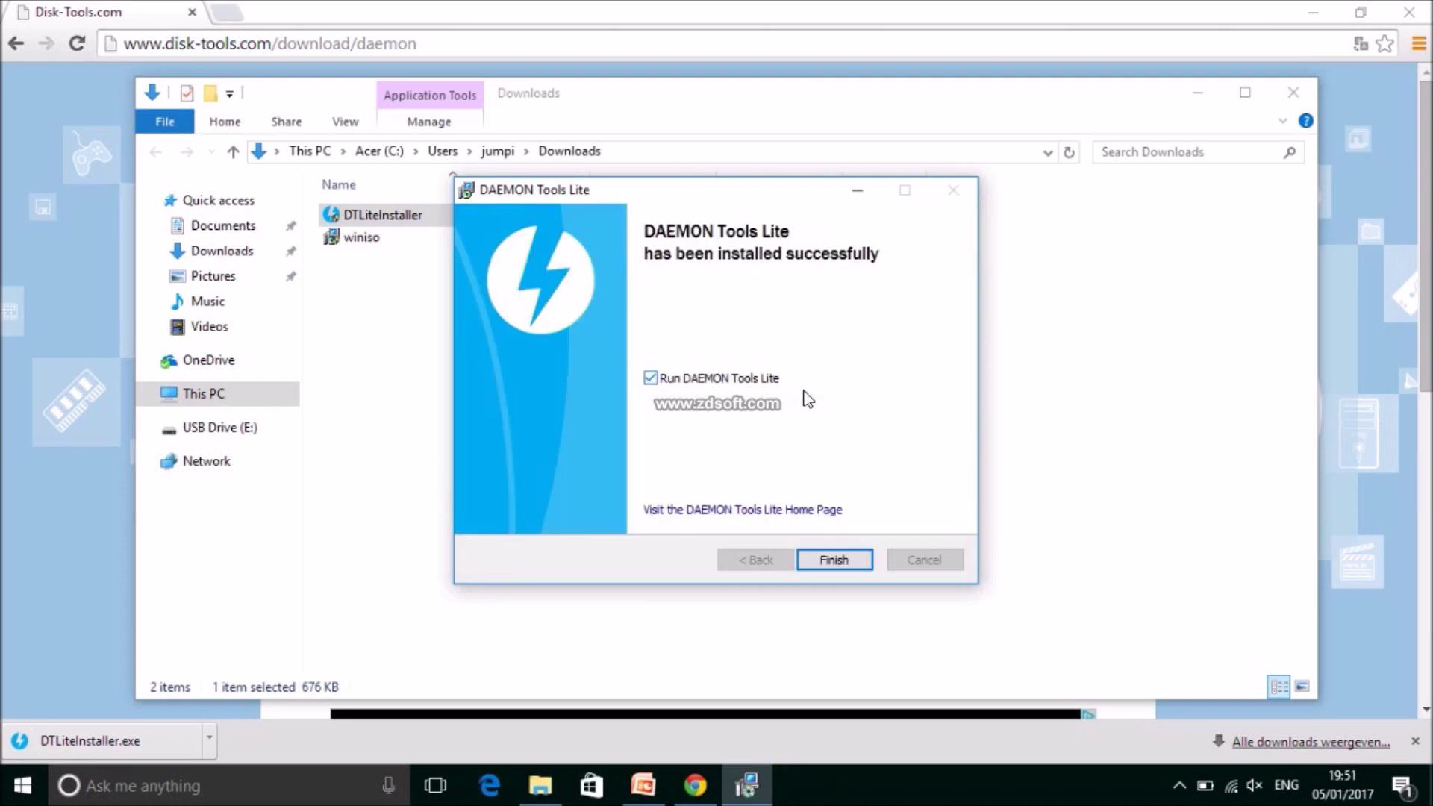
click(824, 561)
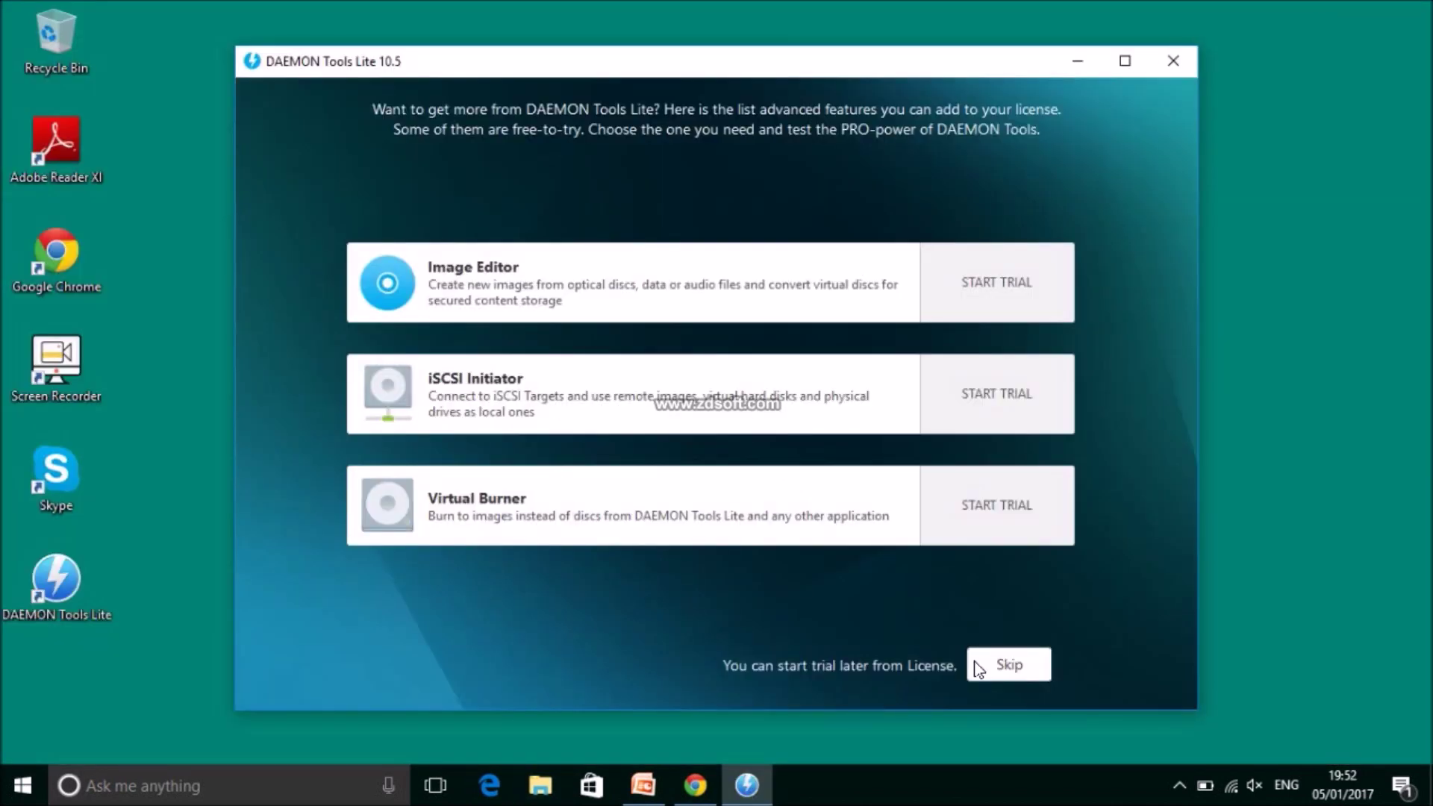
Skip the trial offers and mount the Desktop's Office 2007 ISO on drive F: as Office12
click(978, 668)
click(1017, 573)
mouse_move(280, 641)
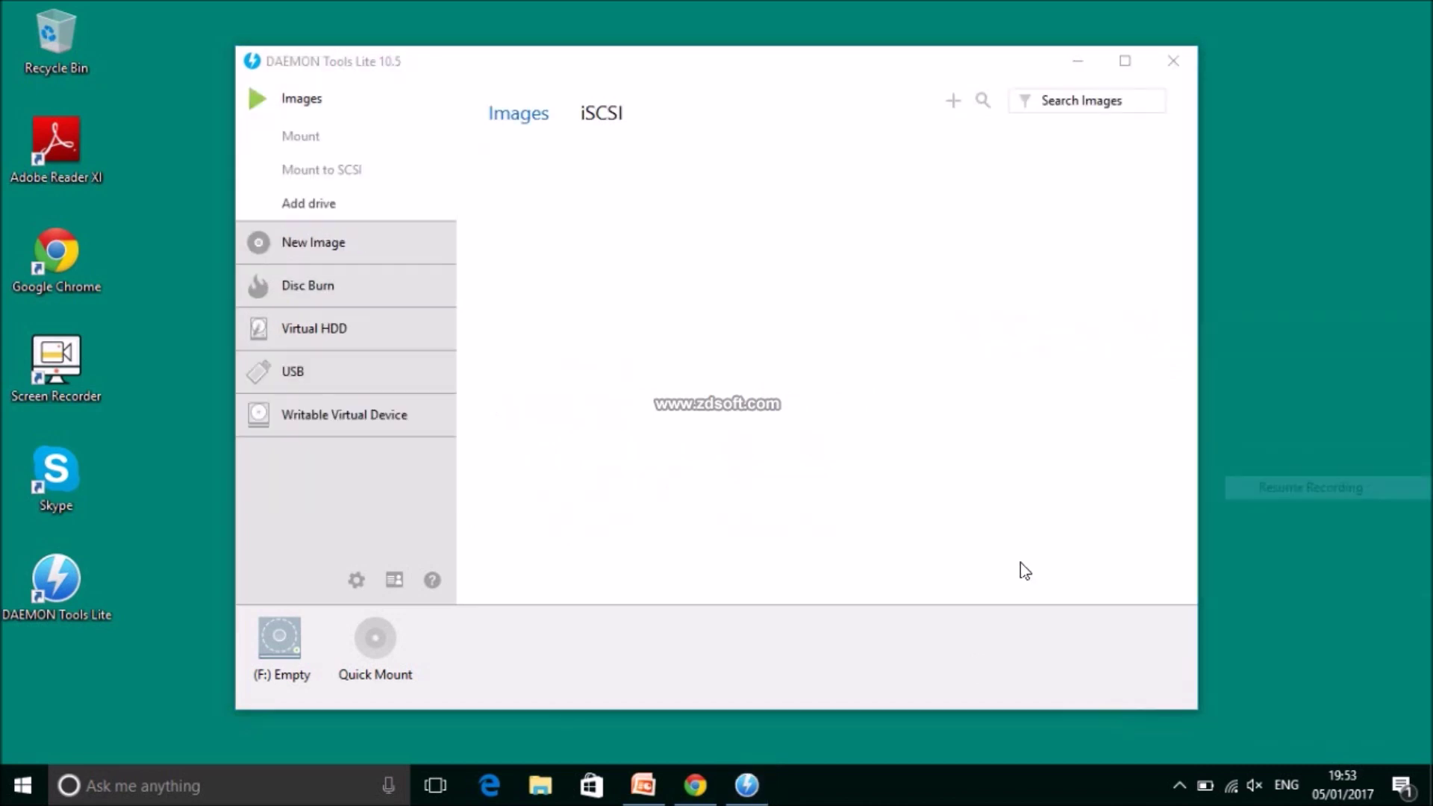
click(290, 653)
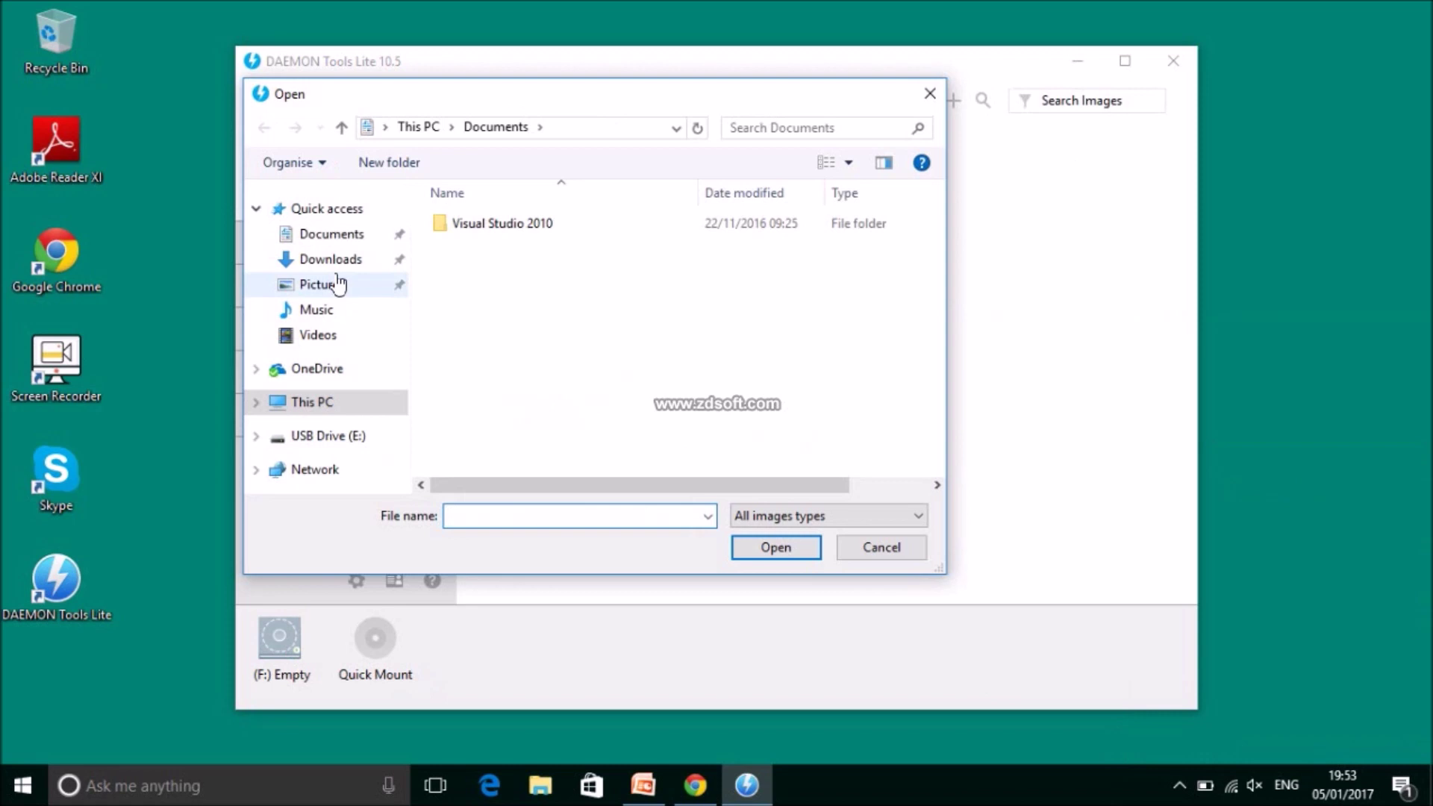
click(385, 127)
click(400, 149)
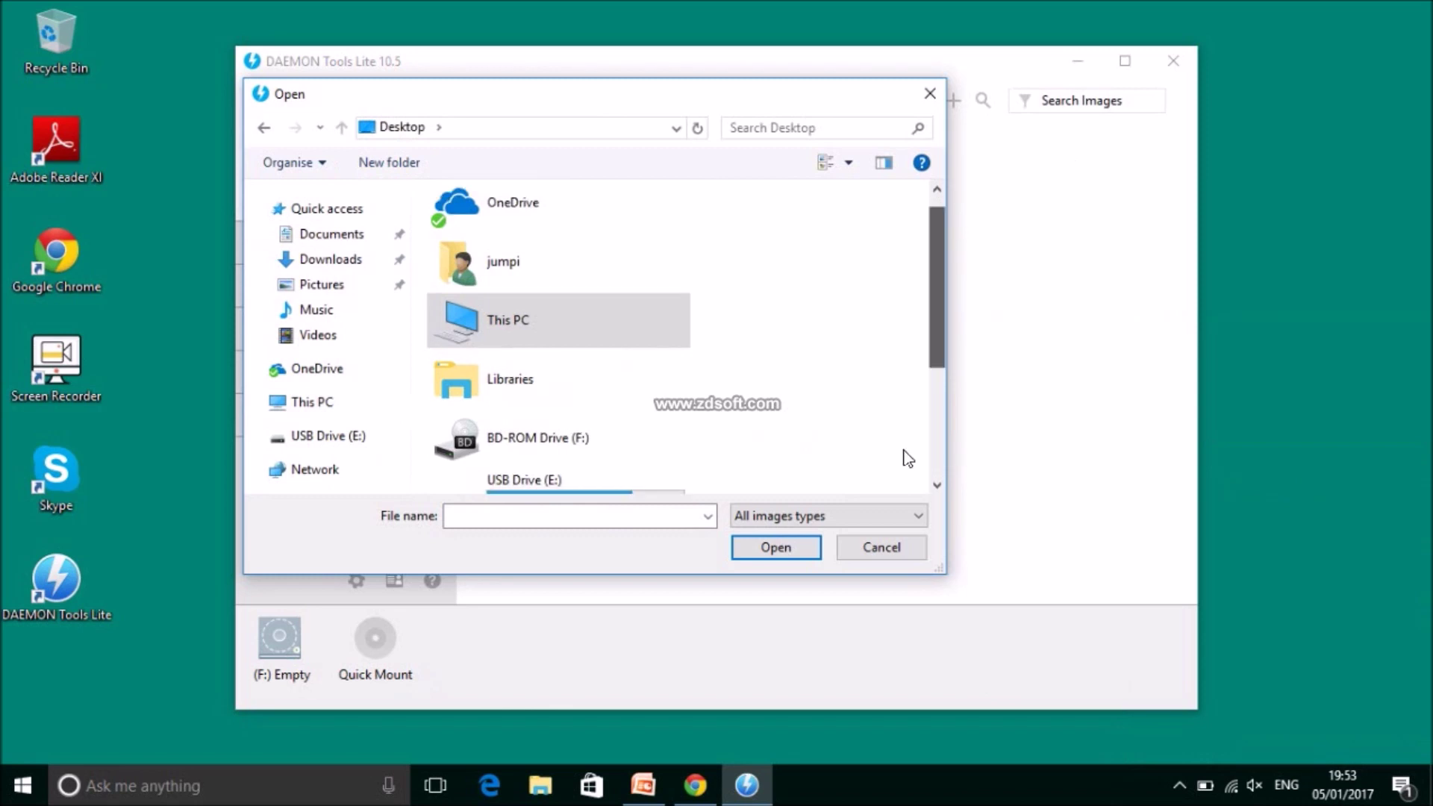
scroll(905, 456, down, 3)
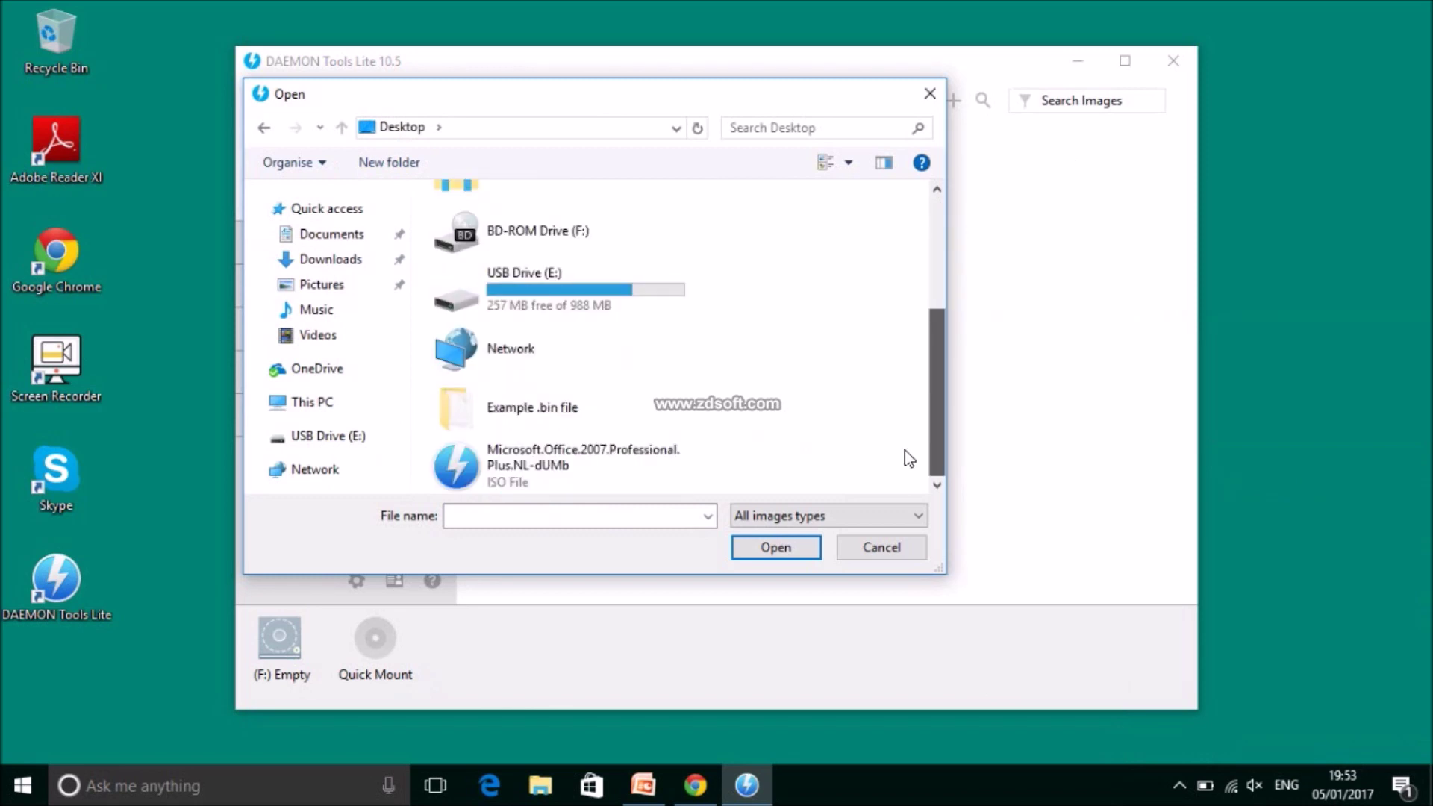
click(636, 479)
double_click(636, 479)
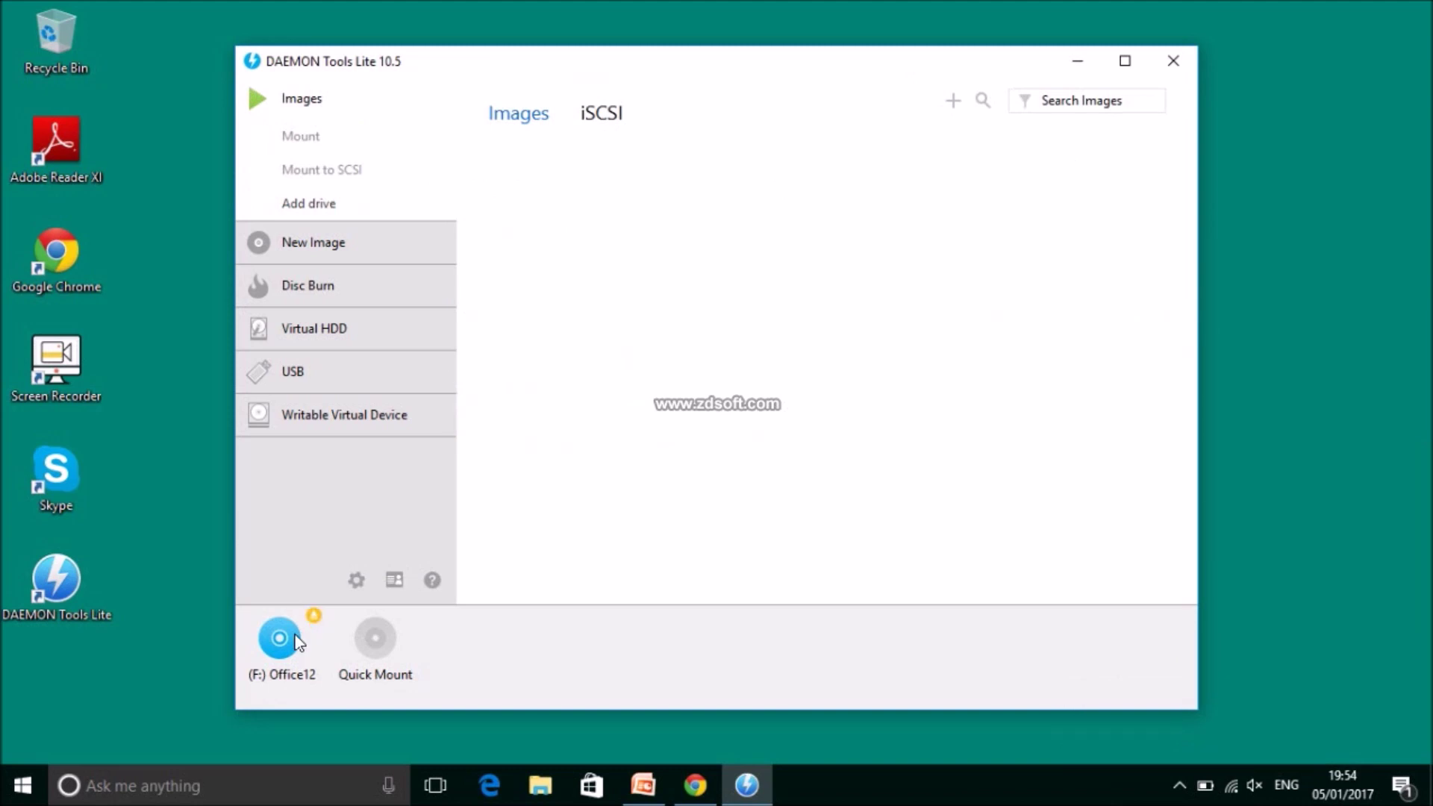
double_click(297, 641)
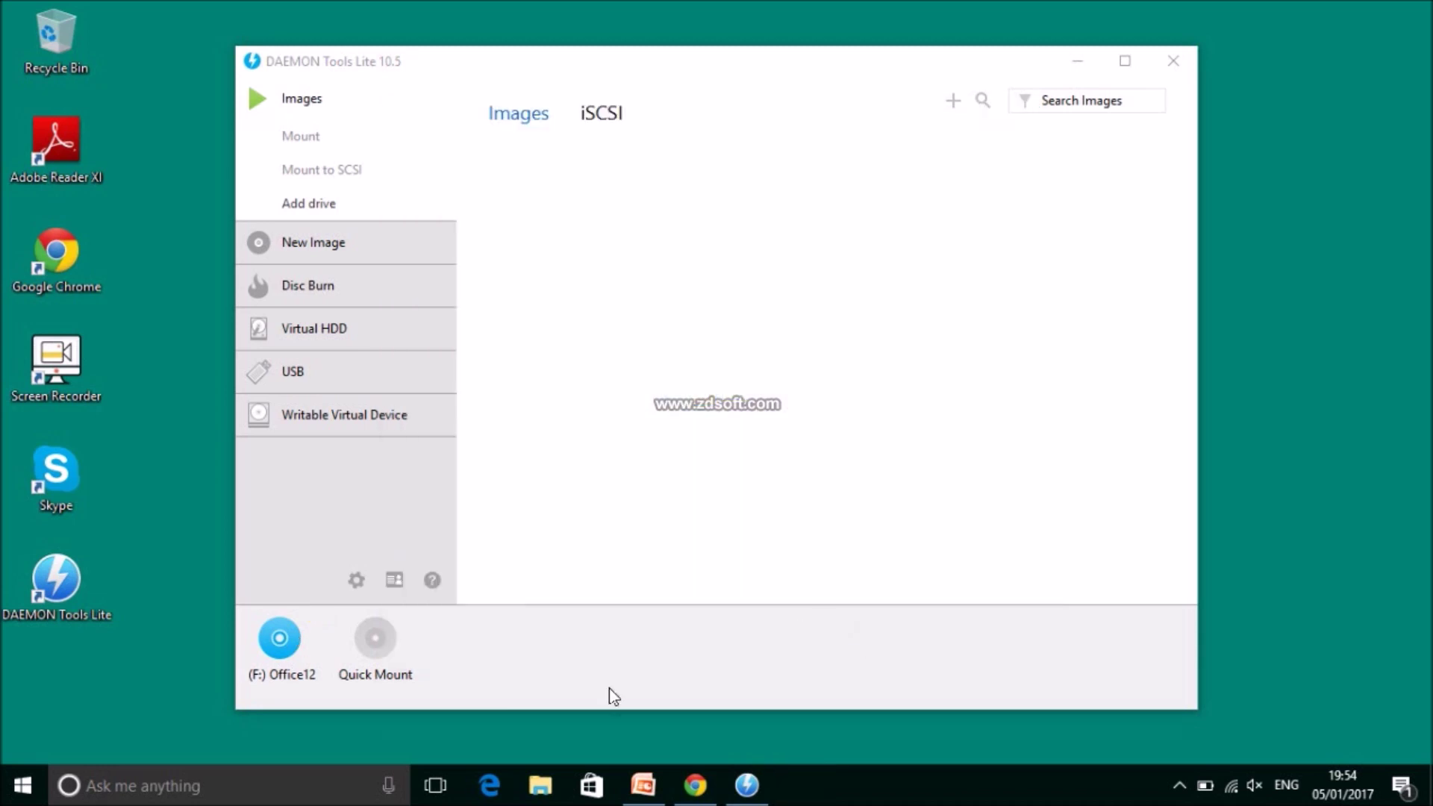
Eject the Office12 image so virtual drive F: is empty again
mouse_move(280, 638)
click(315, 619)
click(314, 617)
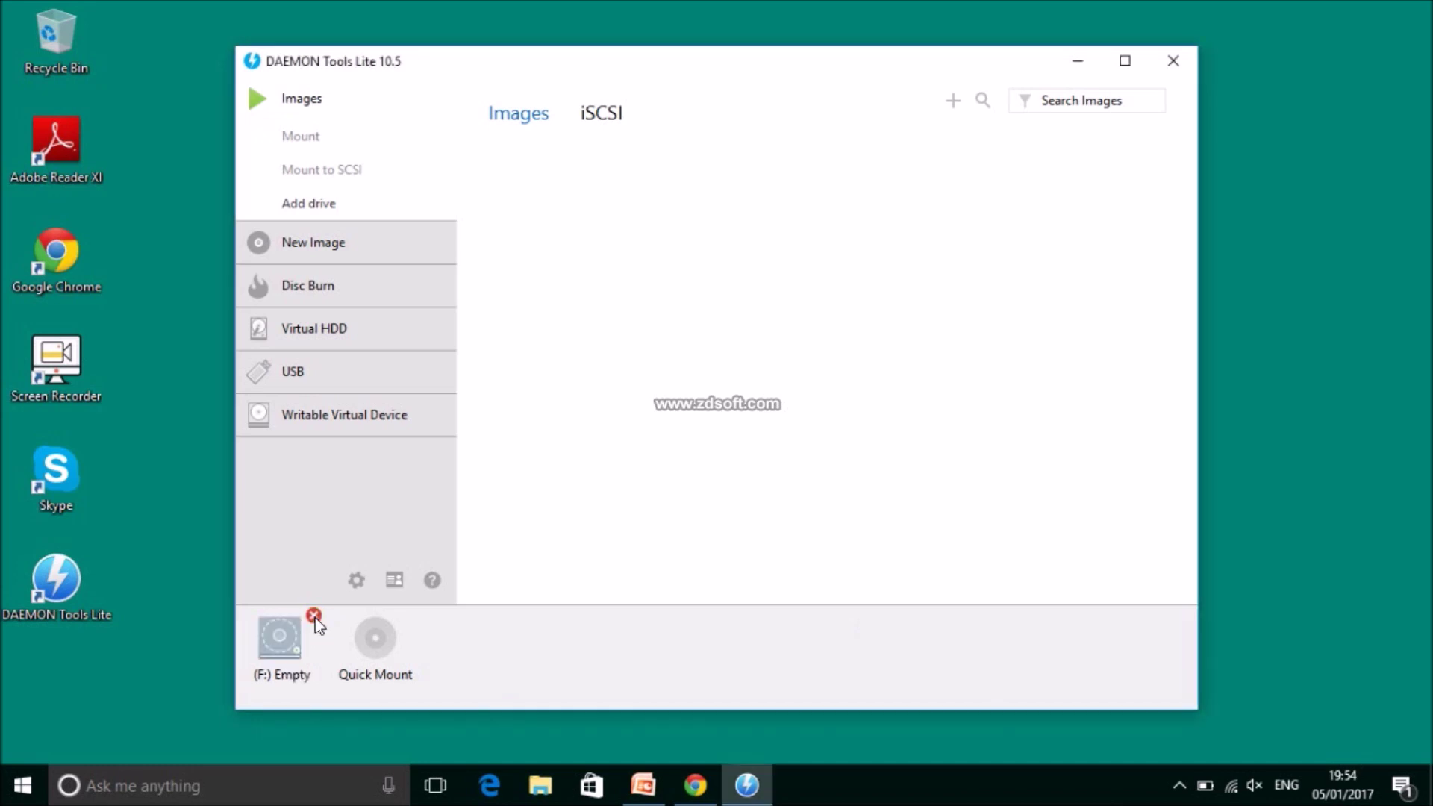